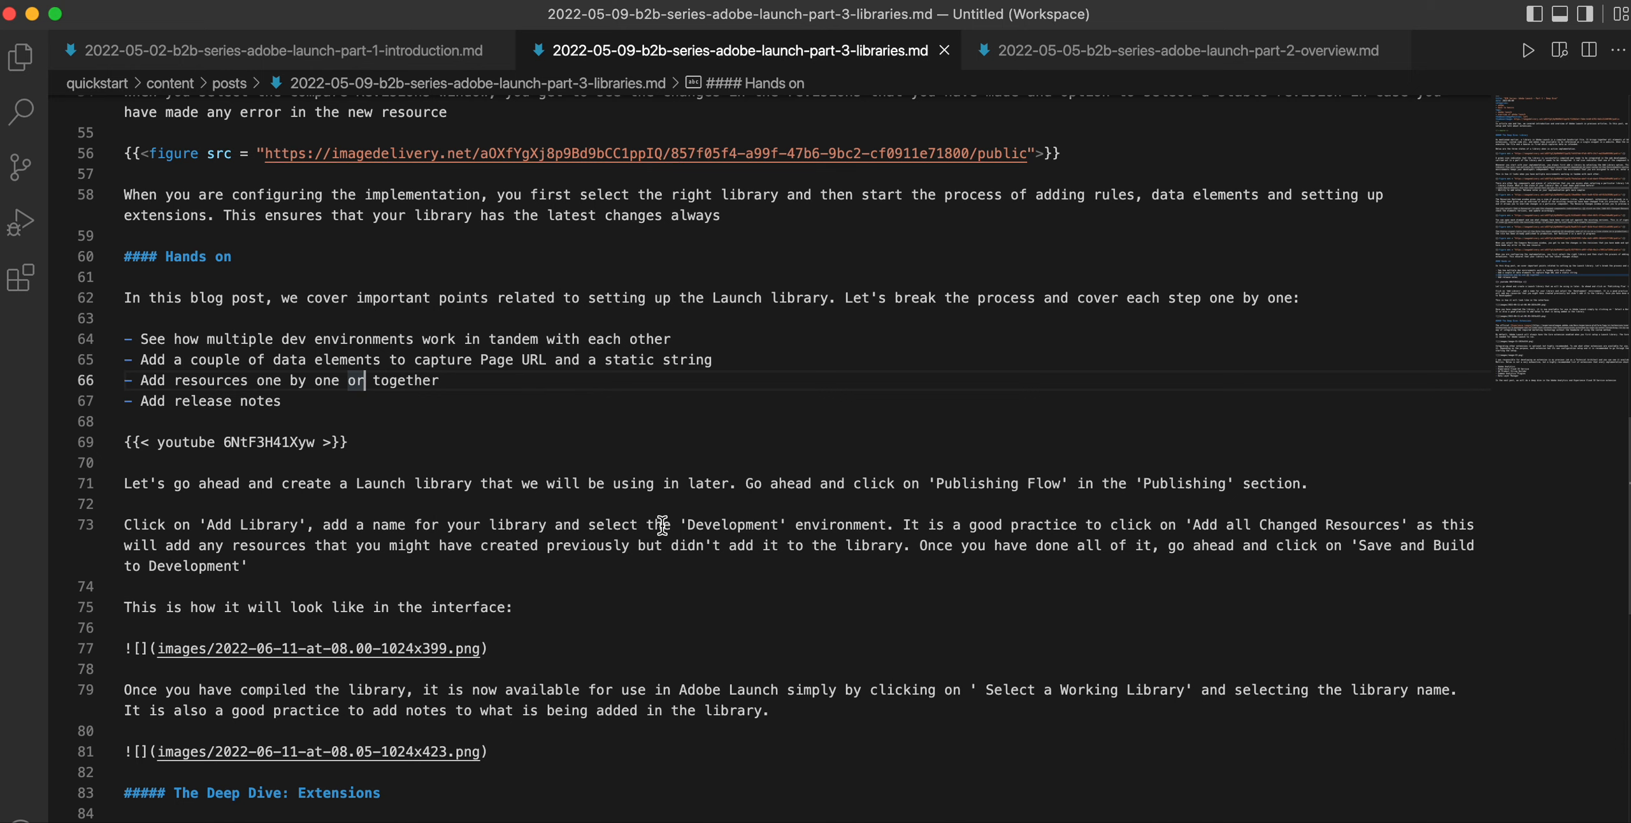
# Switch from VS Code to Chrome showing the Geometrixx Demo publishing flow
pyautogui.press('super+Tab')
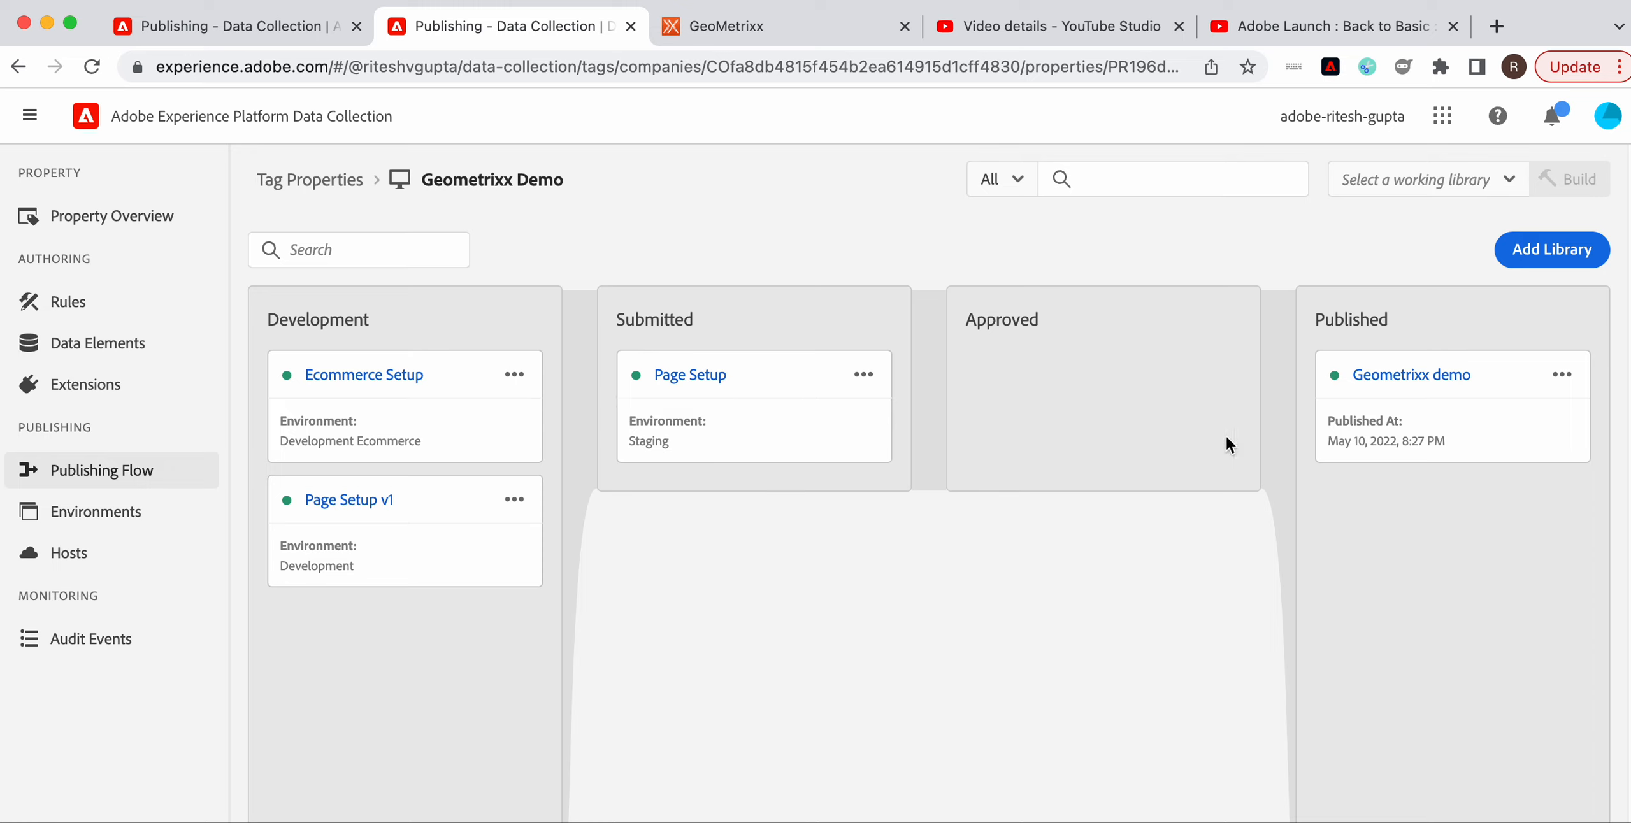
pyautogui.click(707, 381)
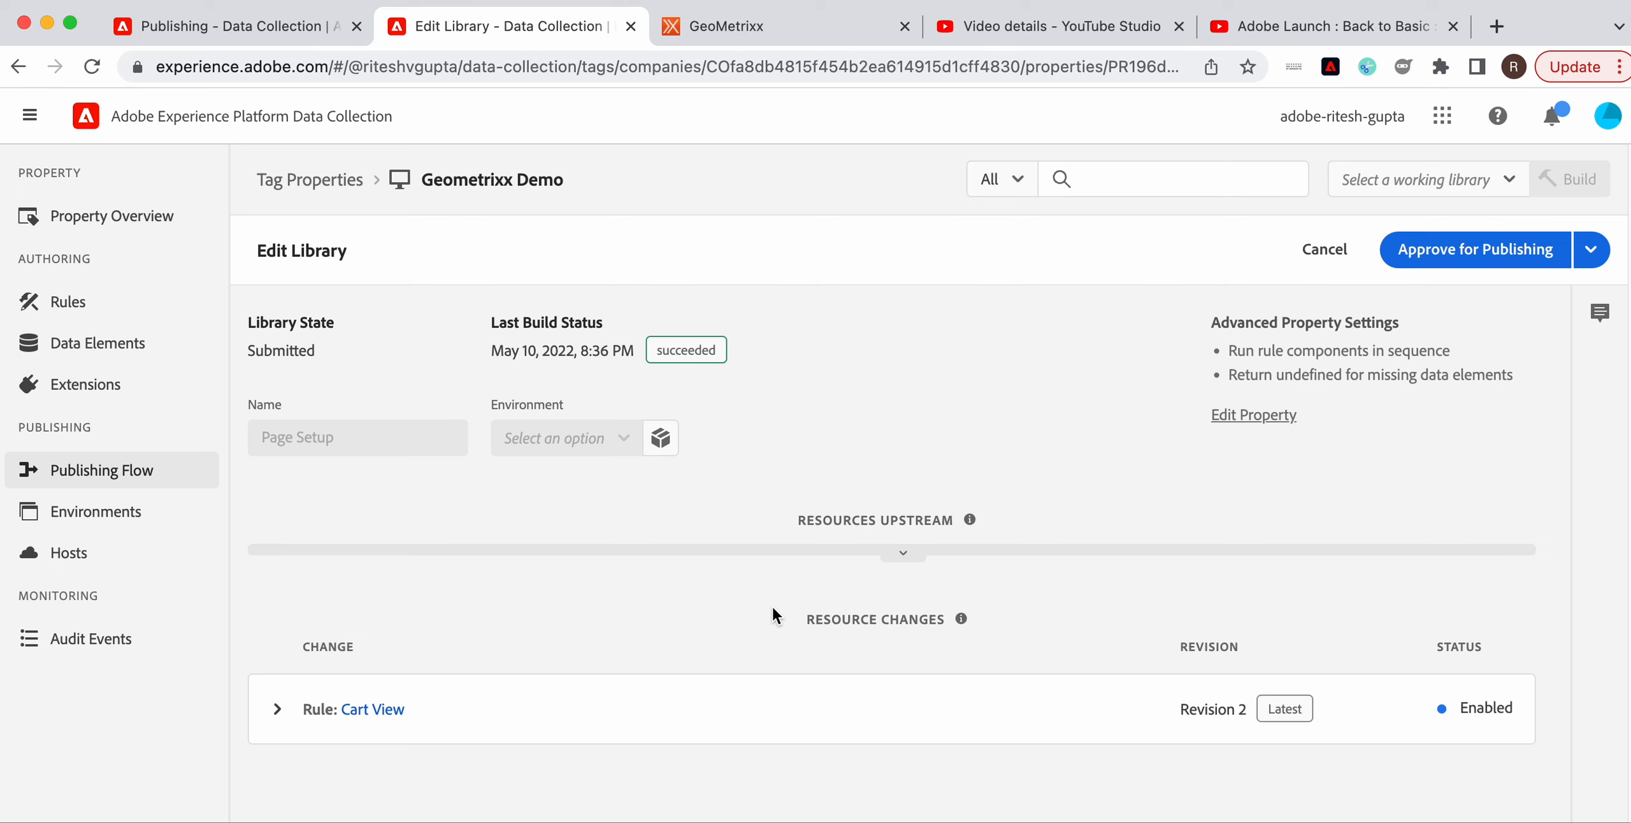
pyautogui.click(274, 719)
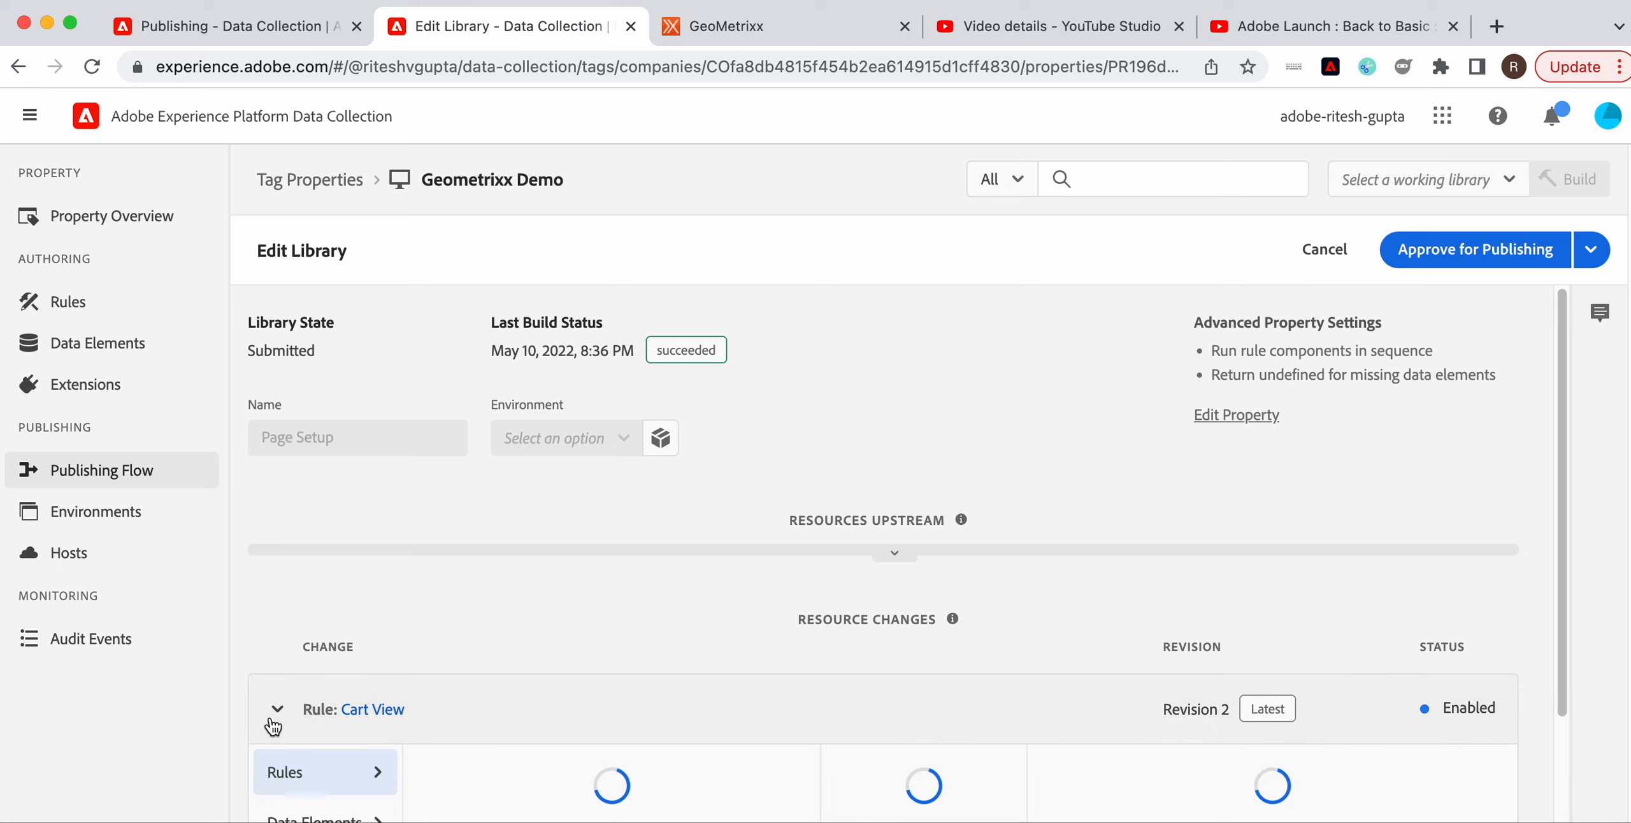
pyautogui.scroll(-3, 892, 728)
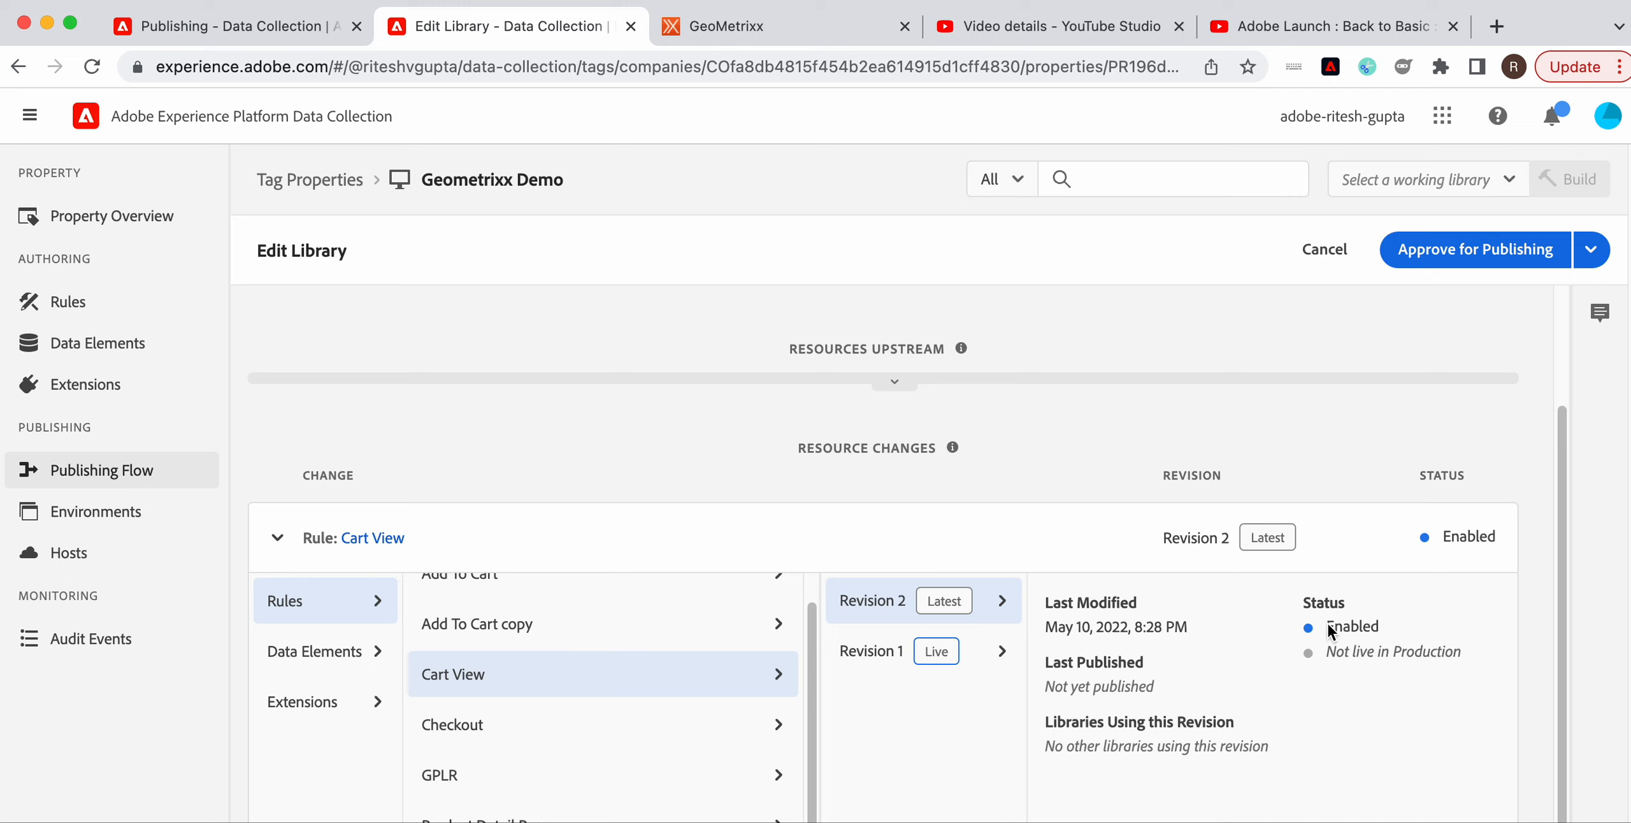
pyautogui.click(1325, 248)
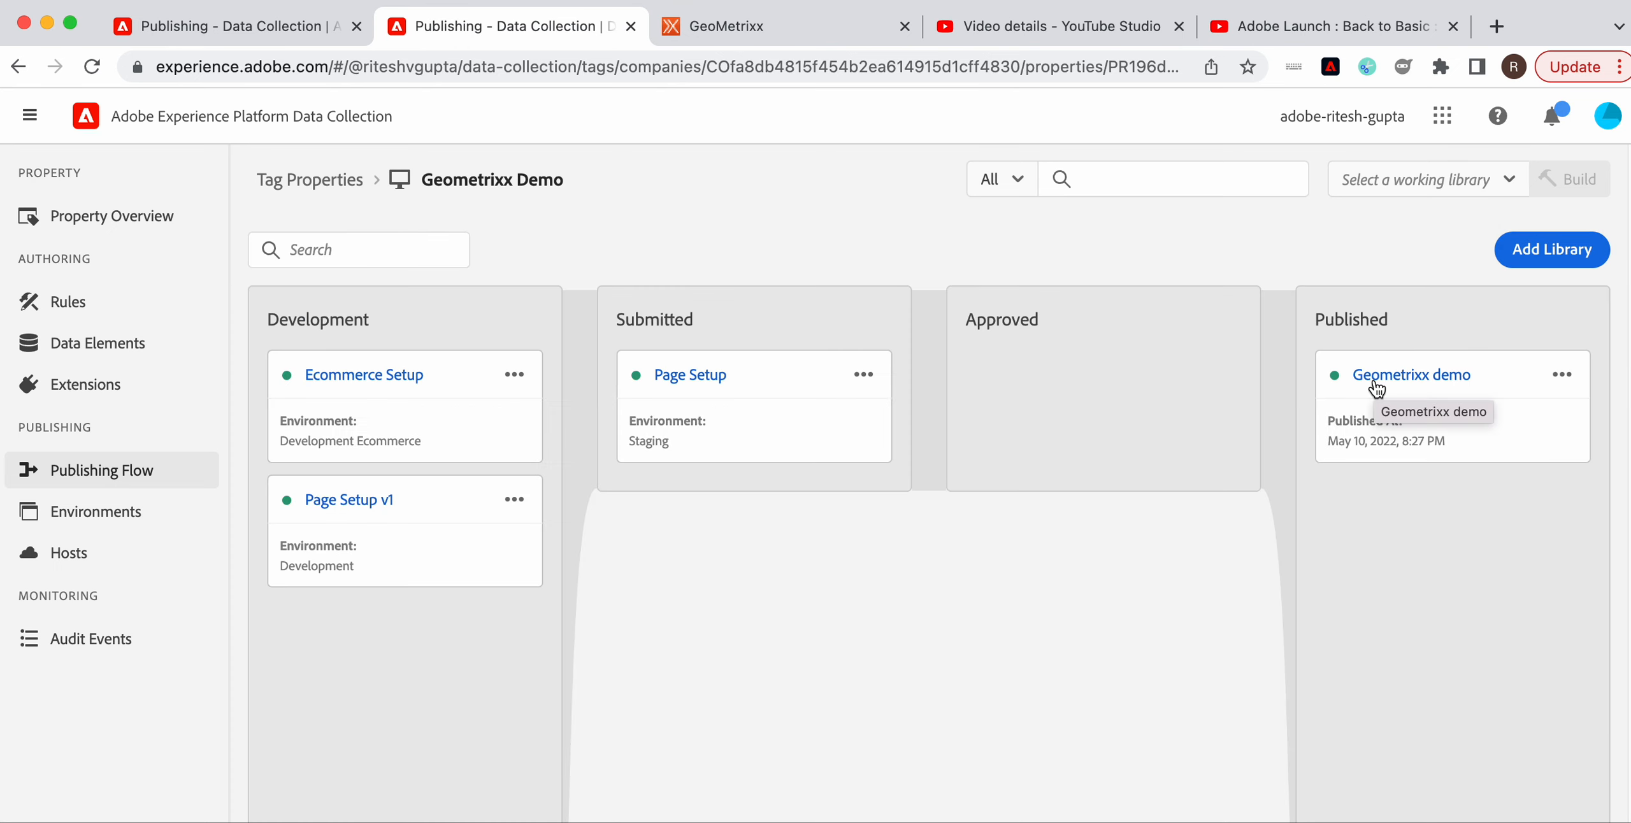
pyautogui.click(1373, 380)
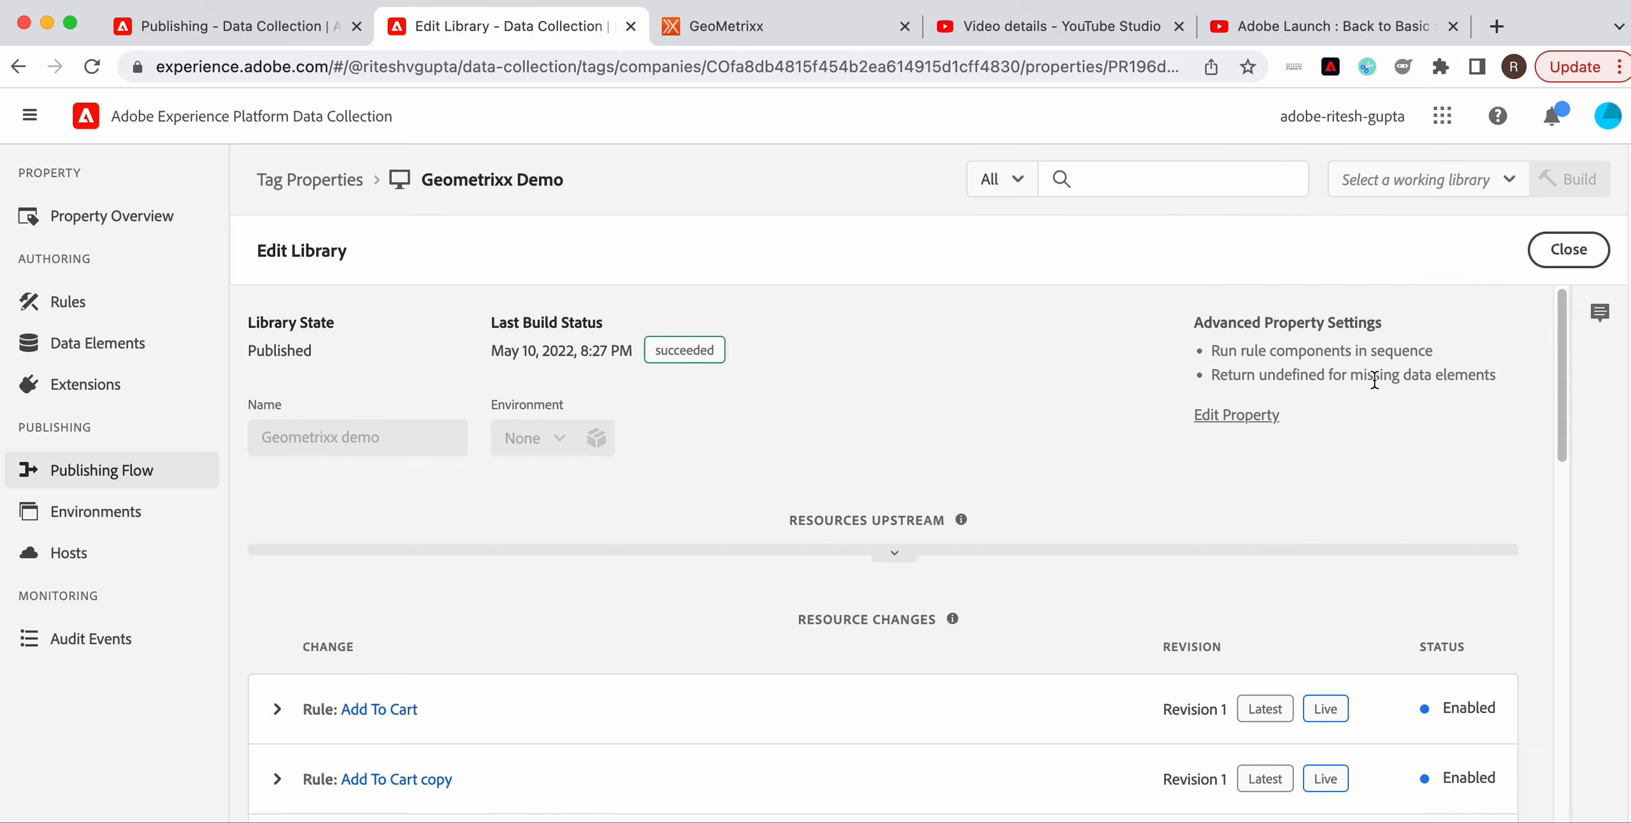
pyautogui.scroll(-1, 1241, 553)
pyautogui.scroll(-3, 1241, 547)
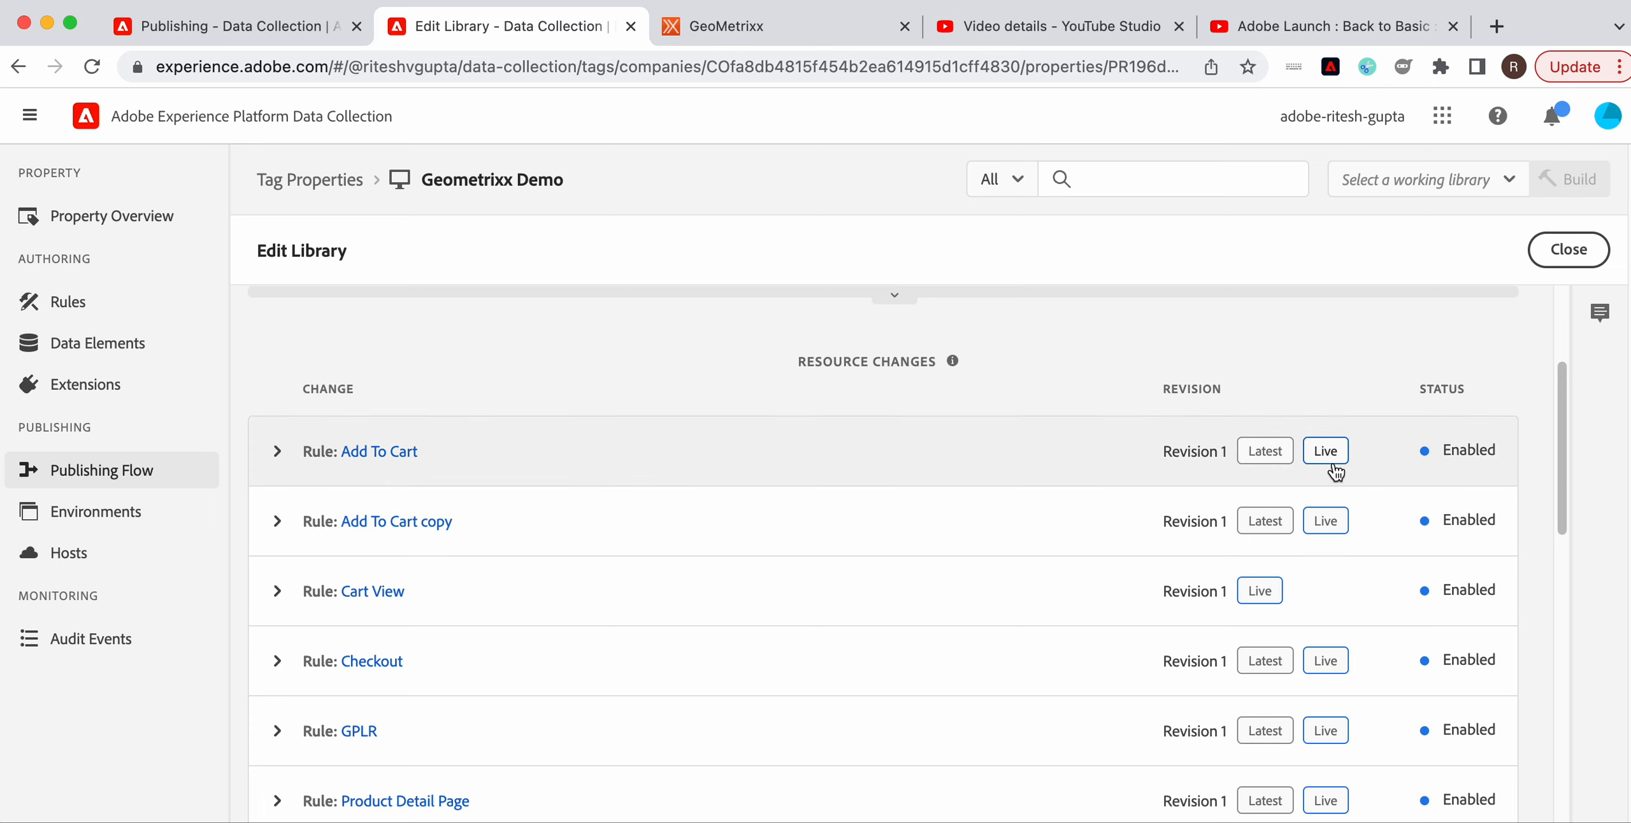
pyautogui.click(1562, 252)
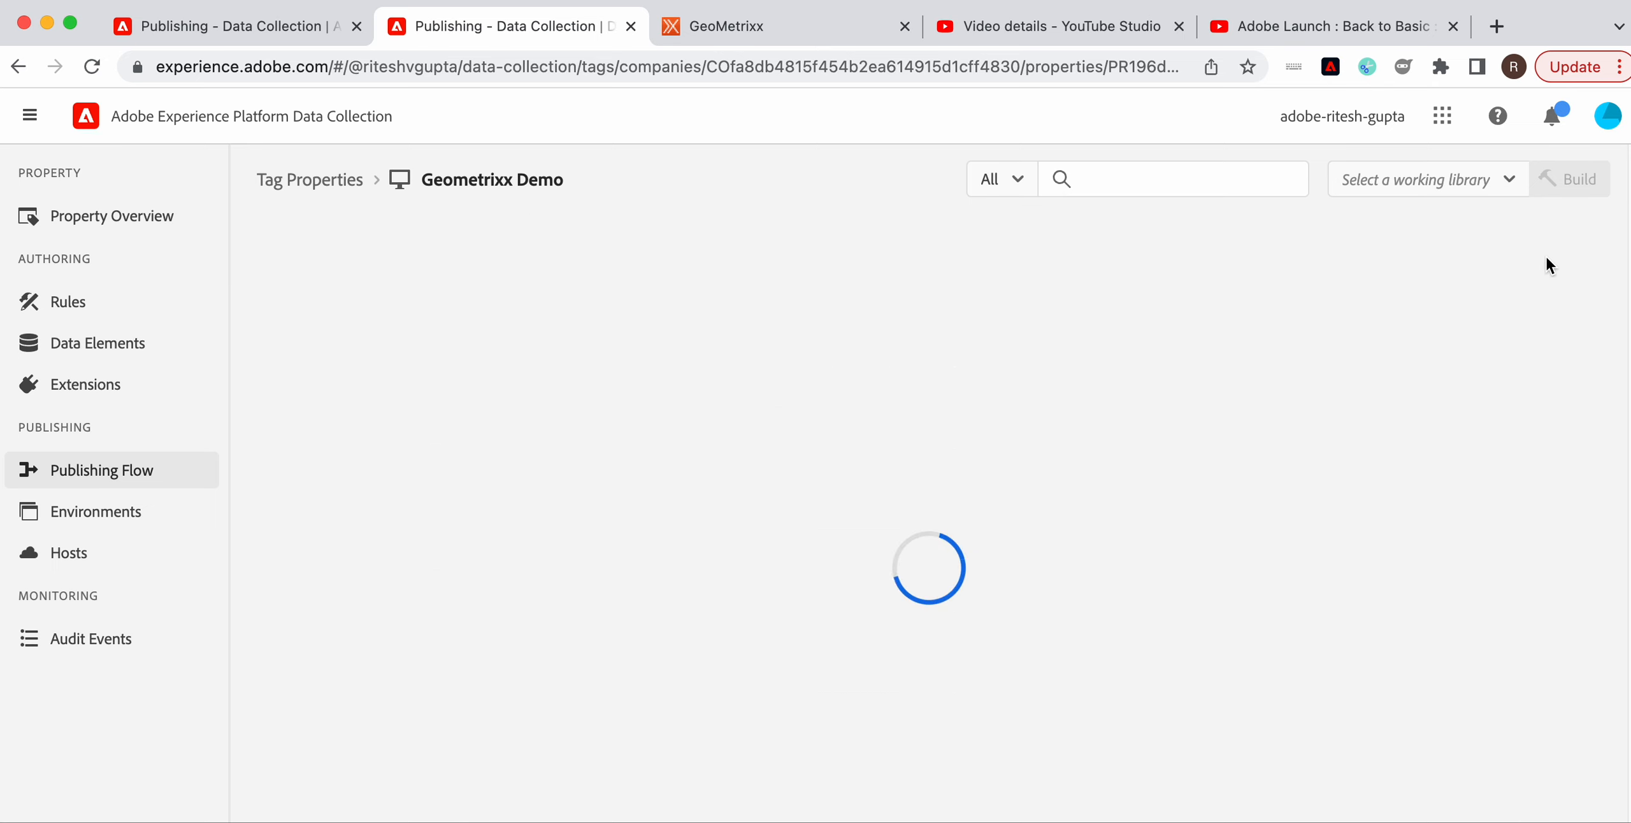
# In Back to Basics, create a Page Info data element named 'page: pageURL'
pyautogui.click(240, 30)
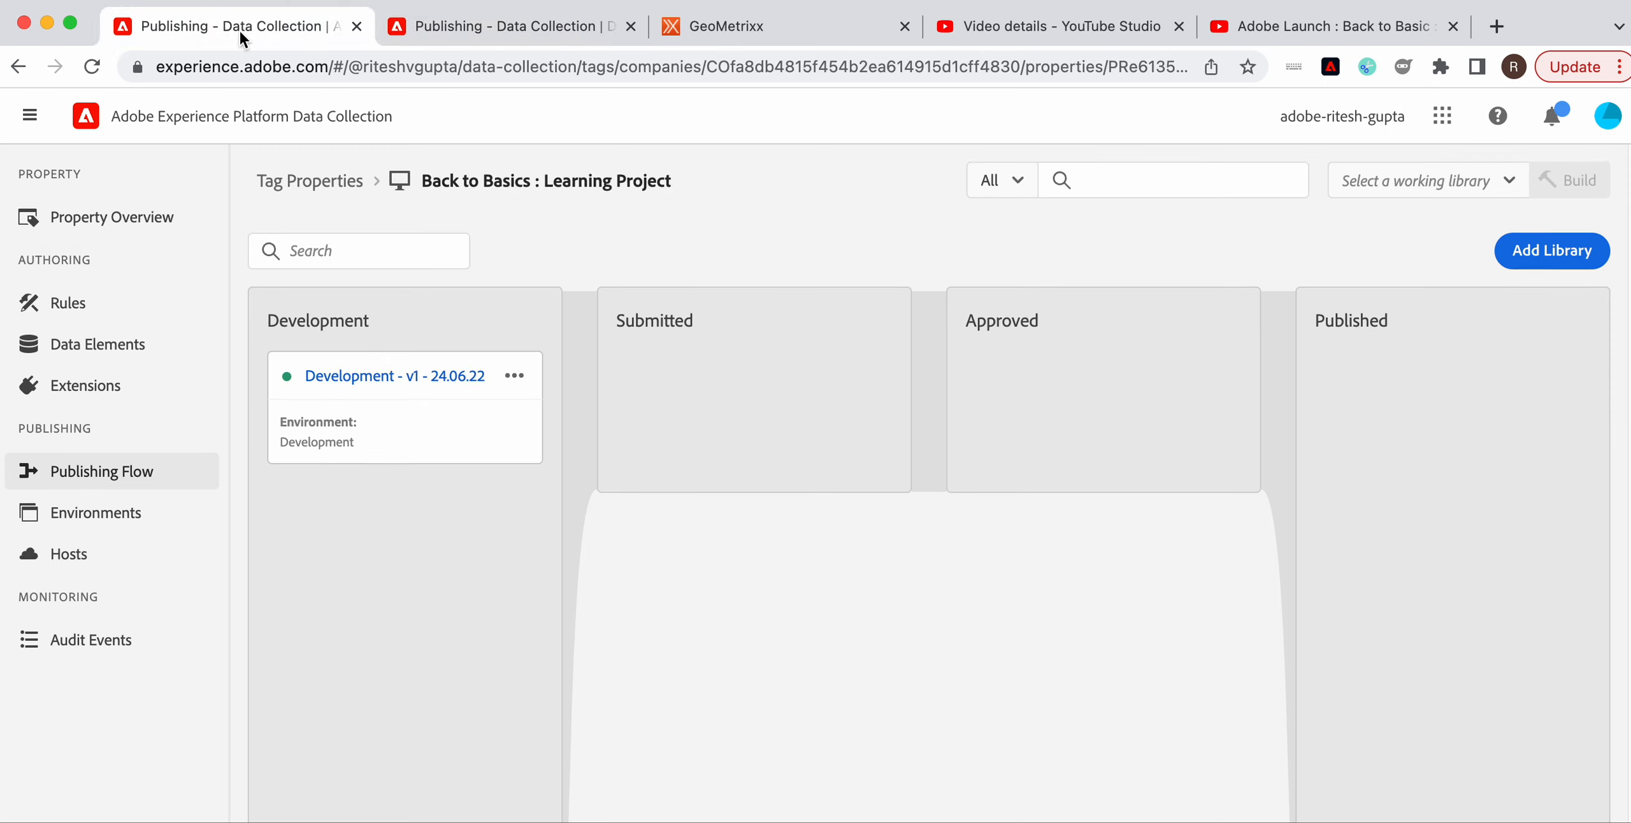
pyautogui.click(132, 353)
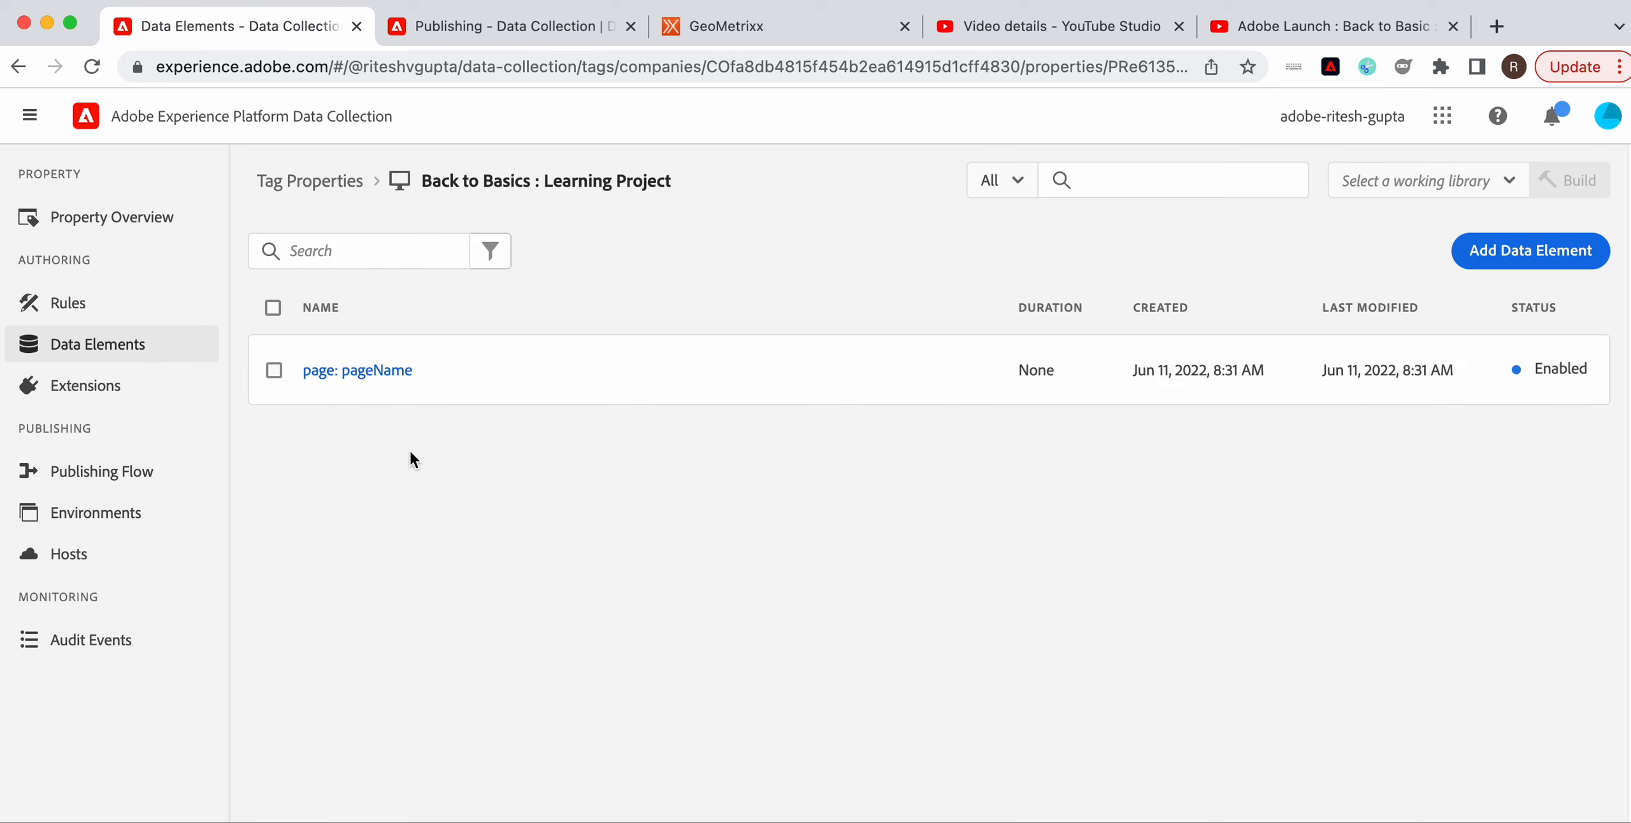
pyautogui.click(1519, 252)
pyautogui.click(514, 357)
pyautogui.write('pag')
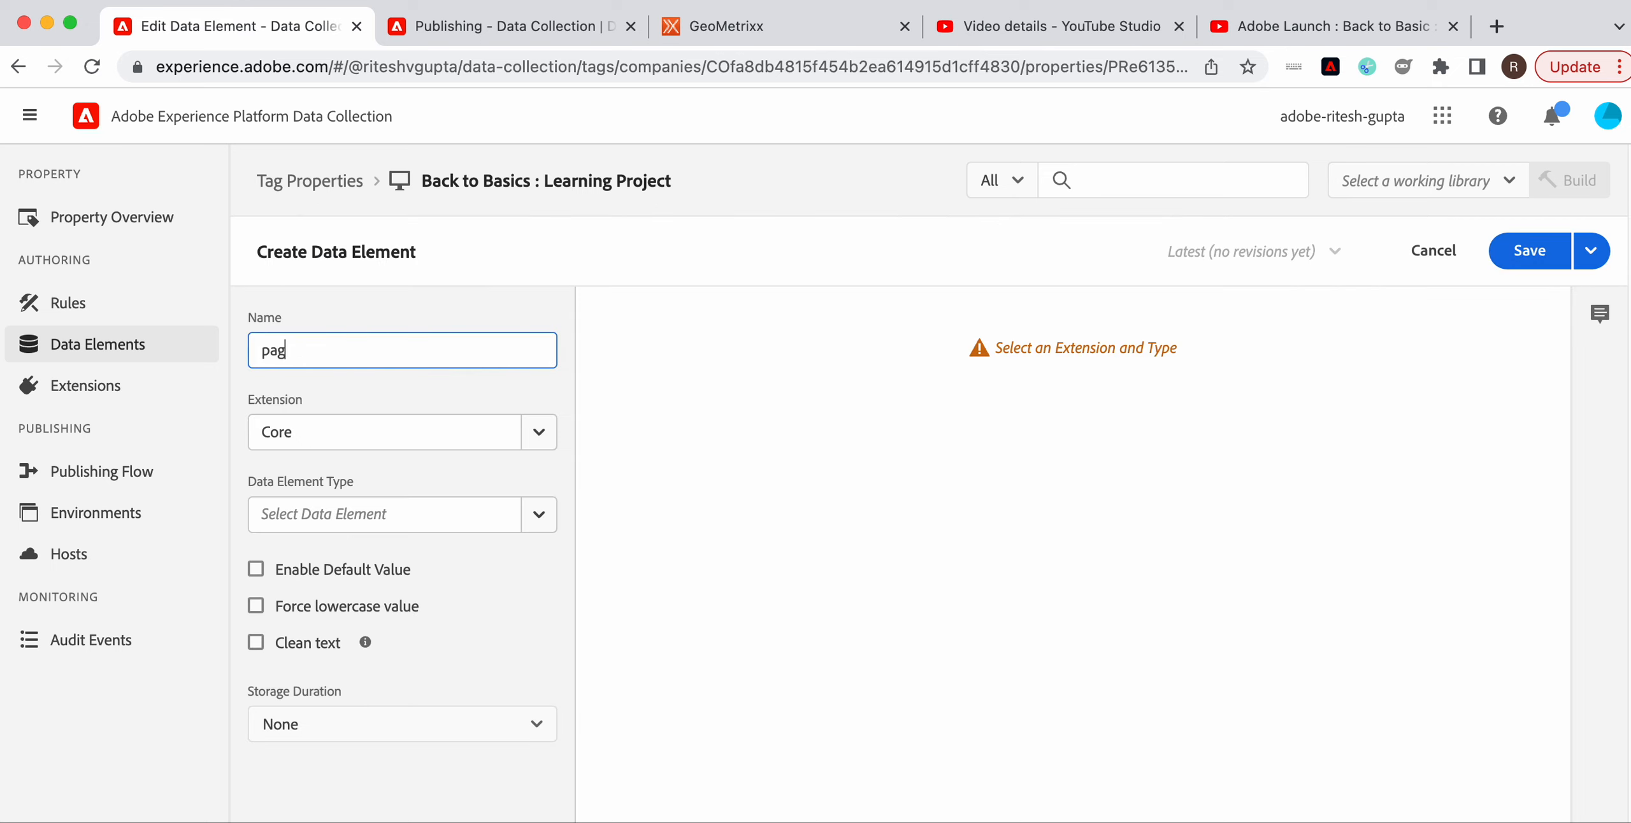
pyautogui.write('e: pageURL')
pyautogui.click(542, 520)
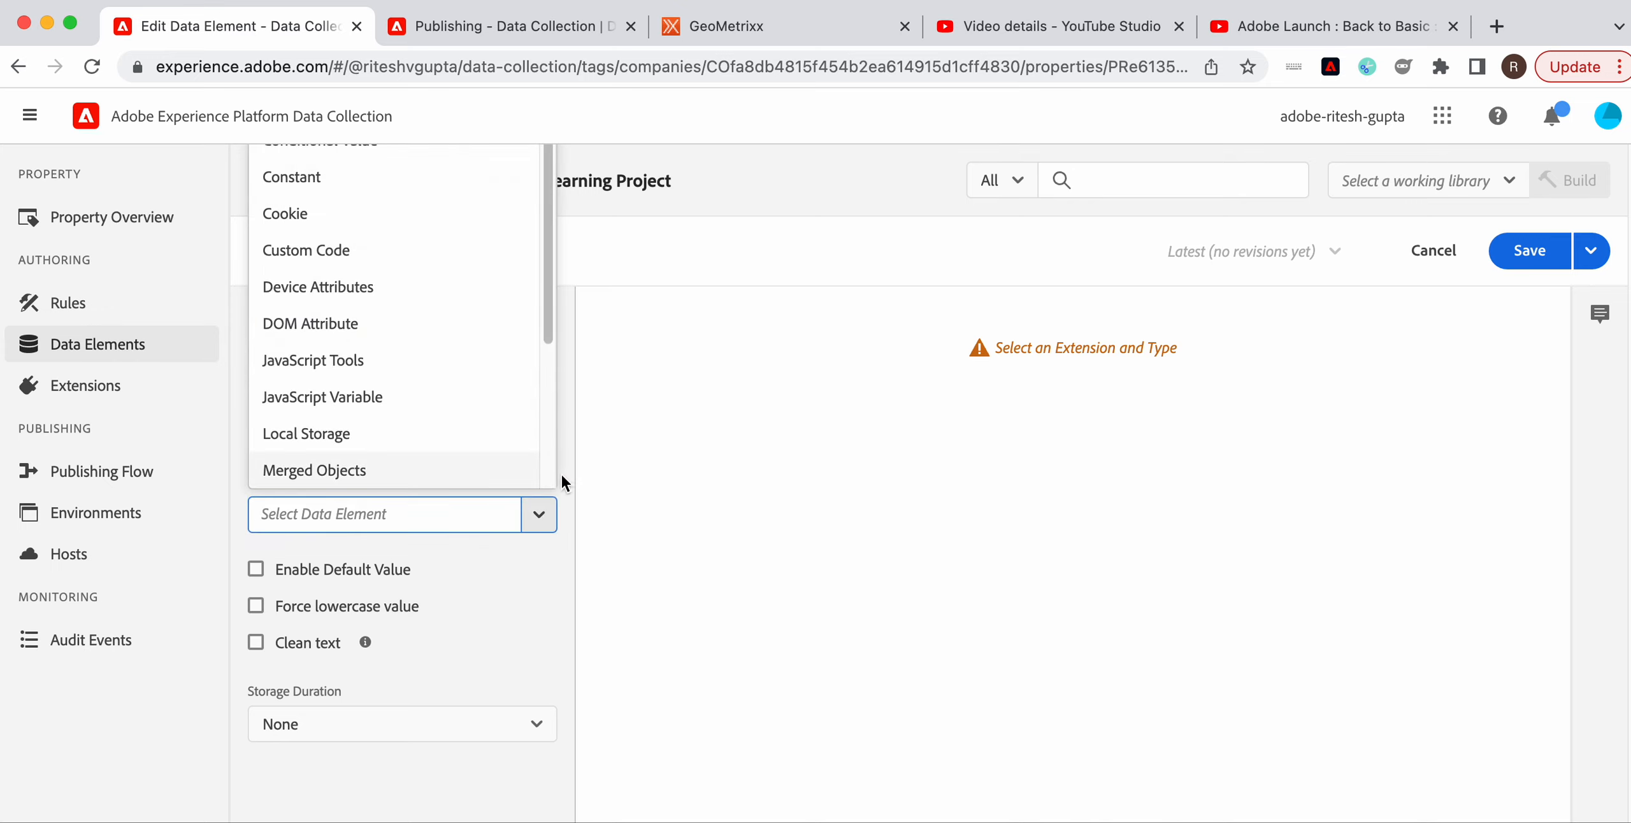
pyautogui.moveTo(546, 333); pyautogui.dragTo(555, 398)
pyautogui.click(482, 400)
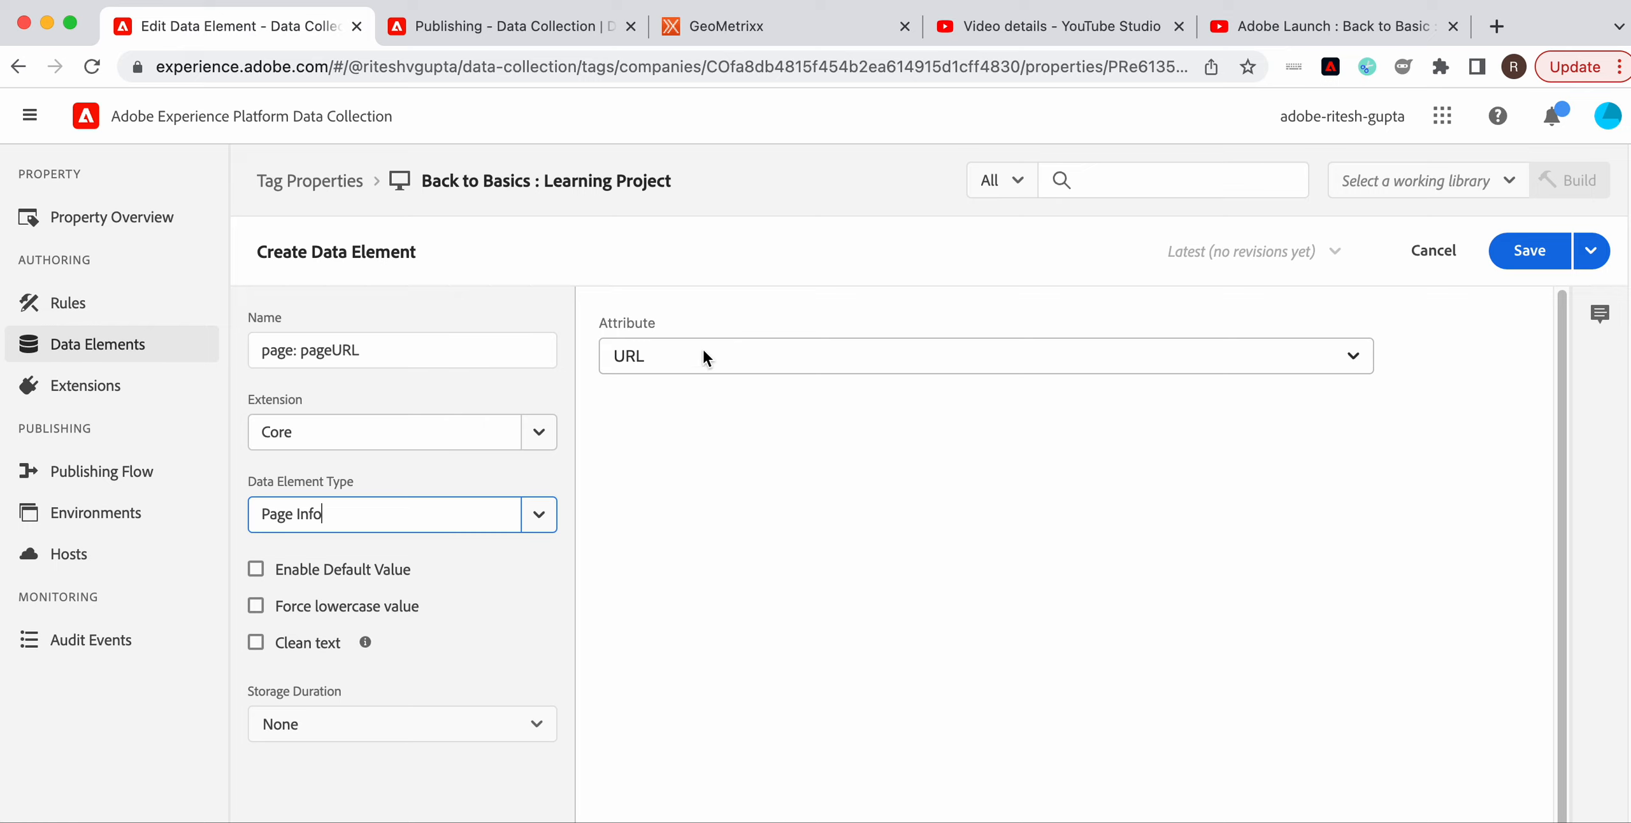
# Save the element to the Development - v1 - 24.06.22 working library
pyautogui.click(1496, 189)
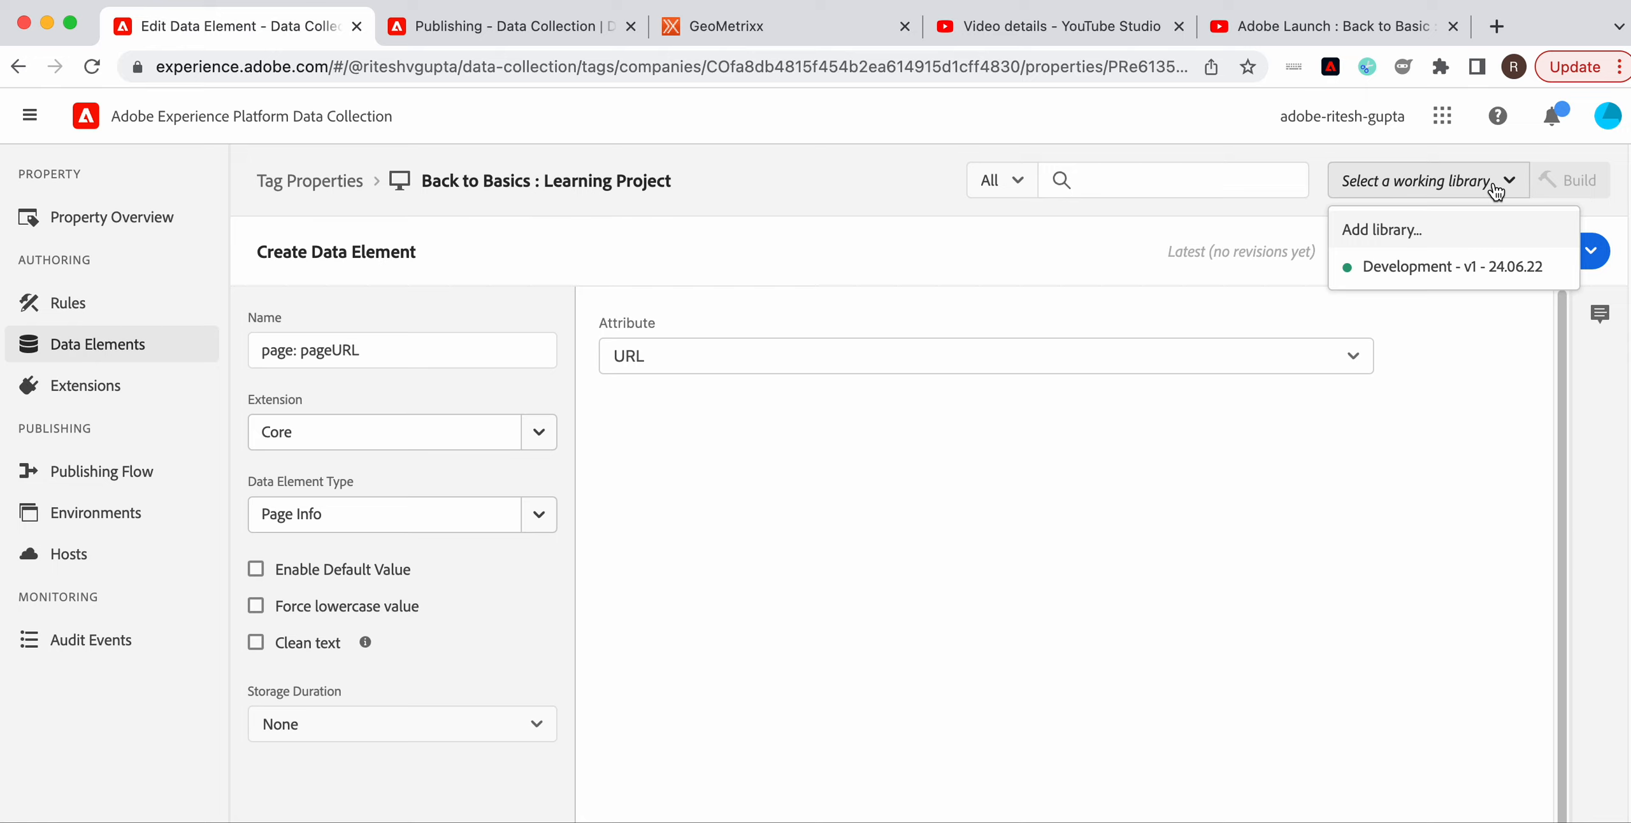
pyautogui.click(1463, 267)
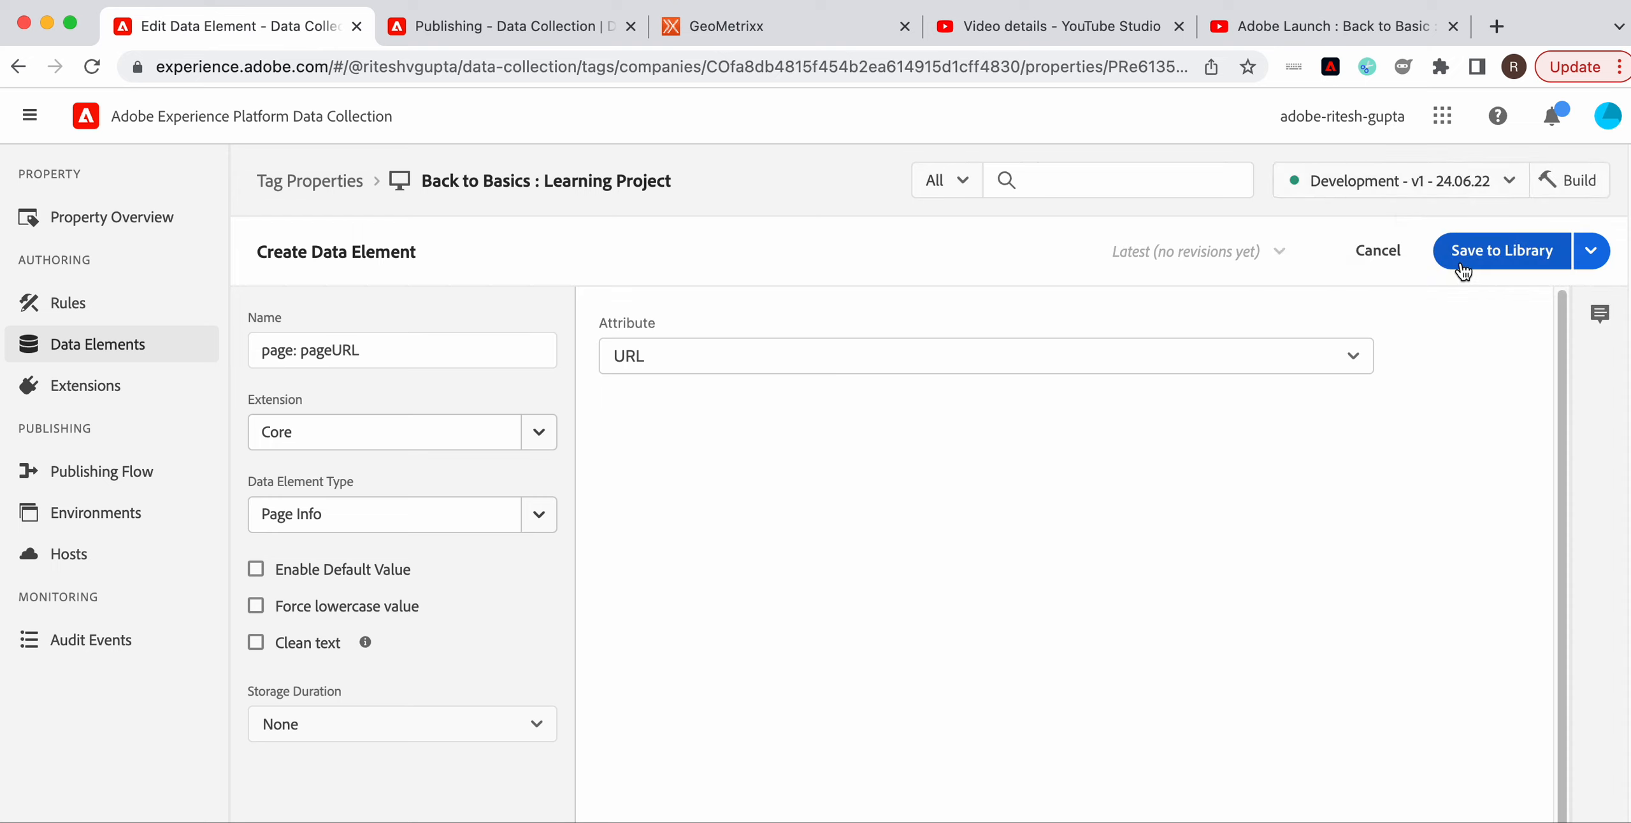
pyautogui.click(1463, 268)
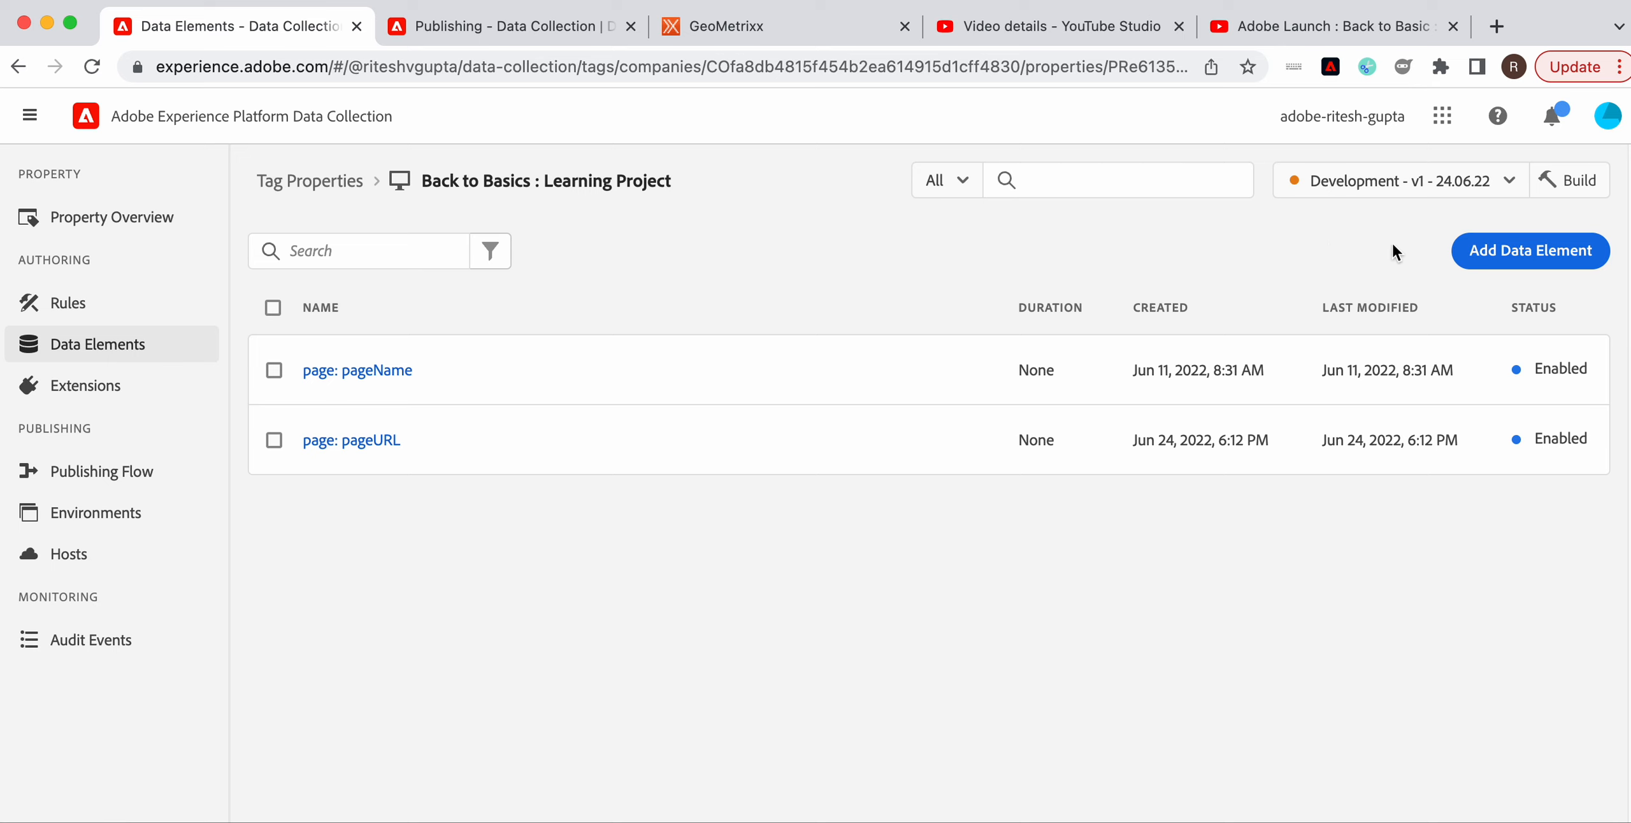
# Create a Constant data element 'static string' with value 'I am a string' and save it to the library
pyautogui.click(1462, 261)
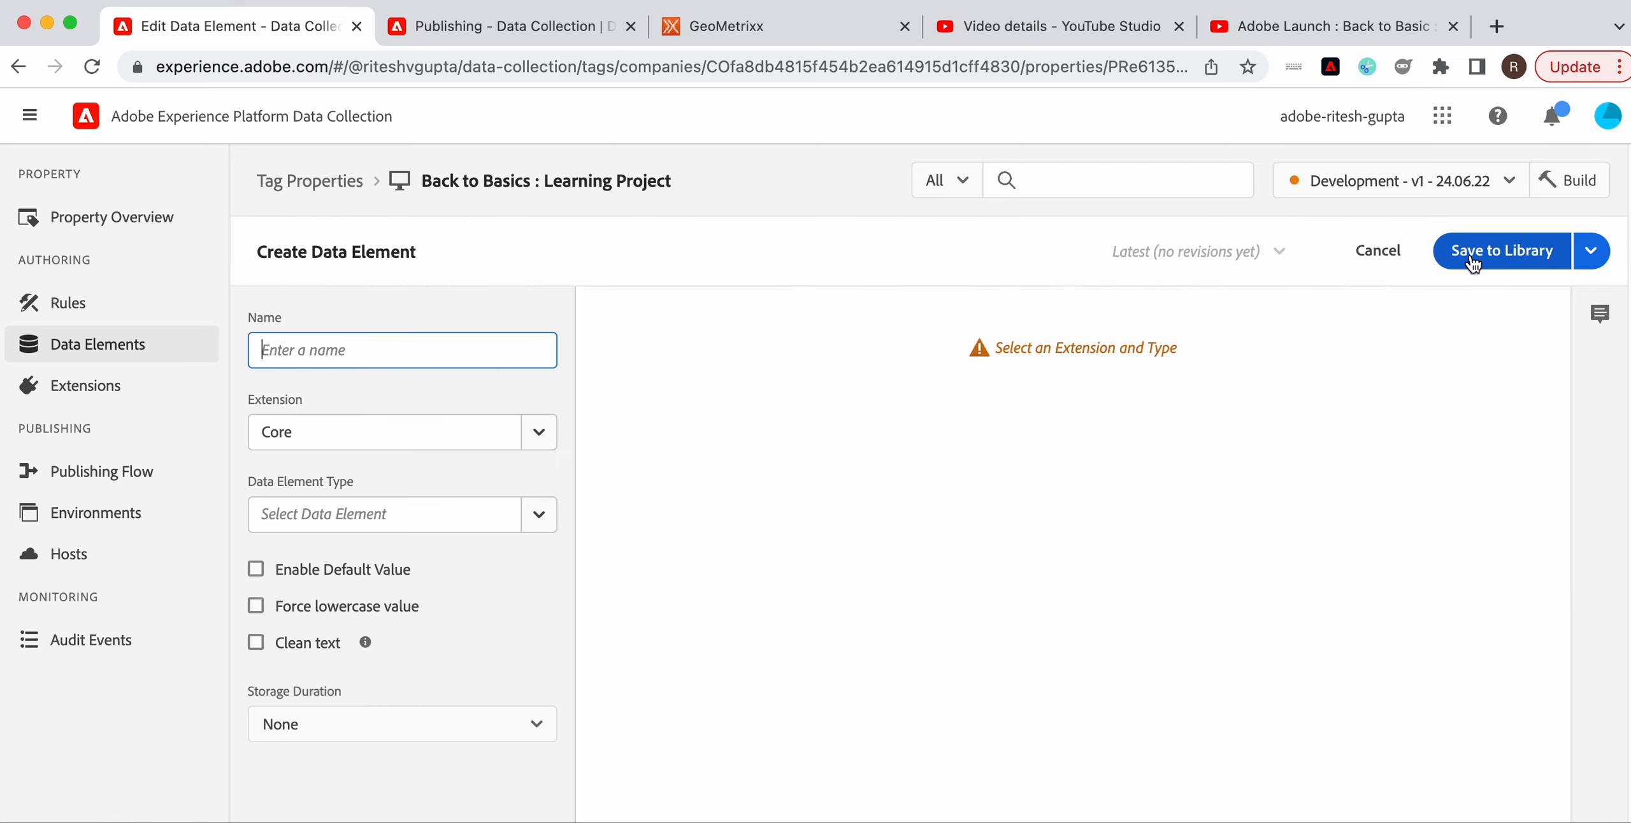
pyautogui.write('static string')
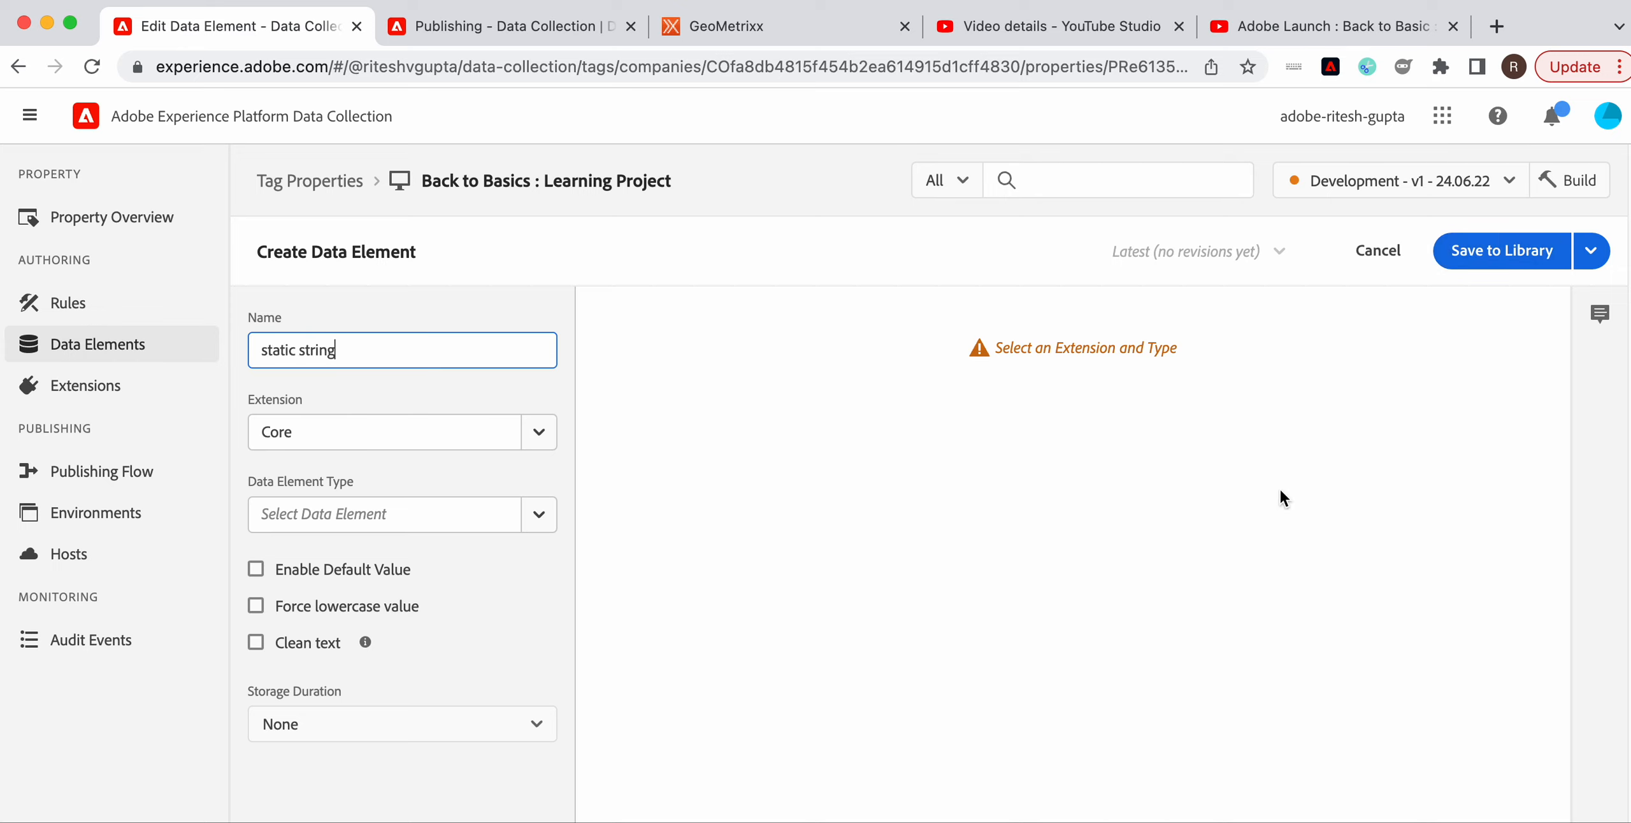
pyautogui.click(543, 528)
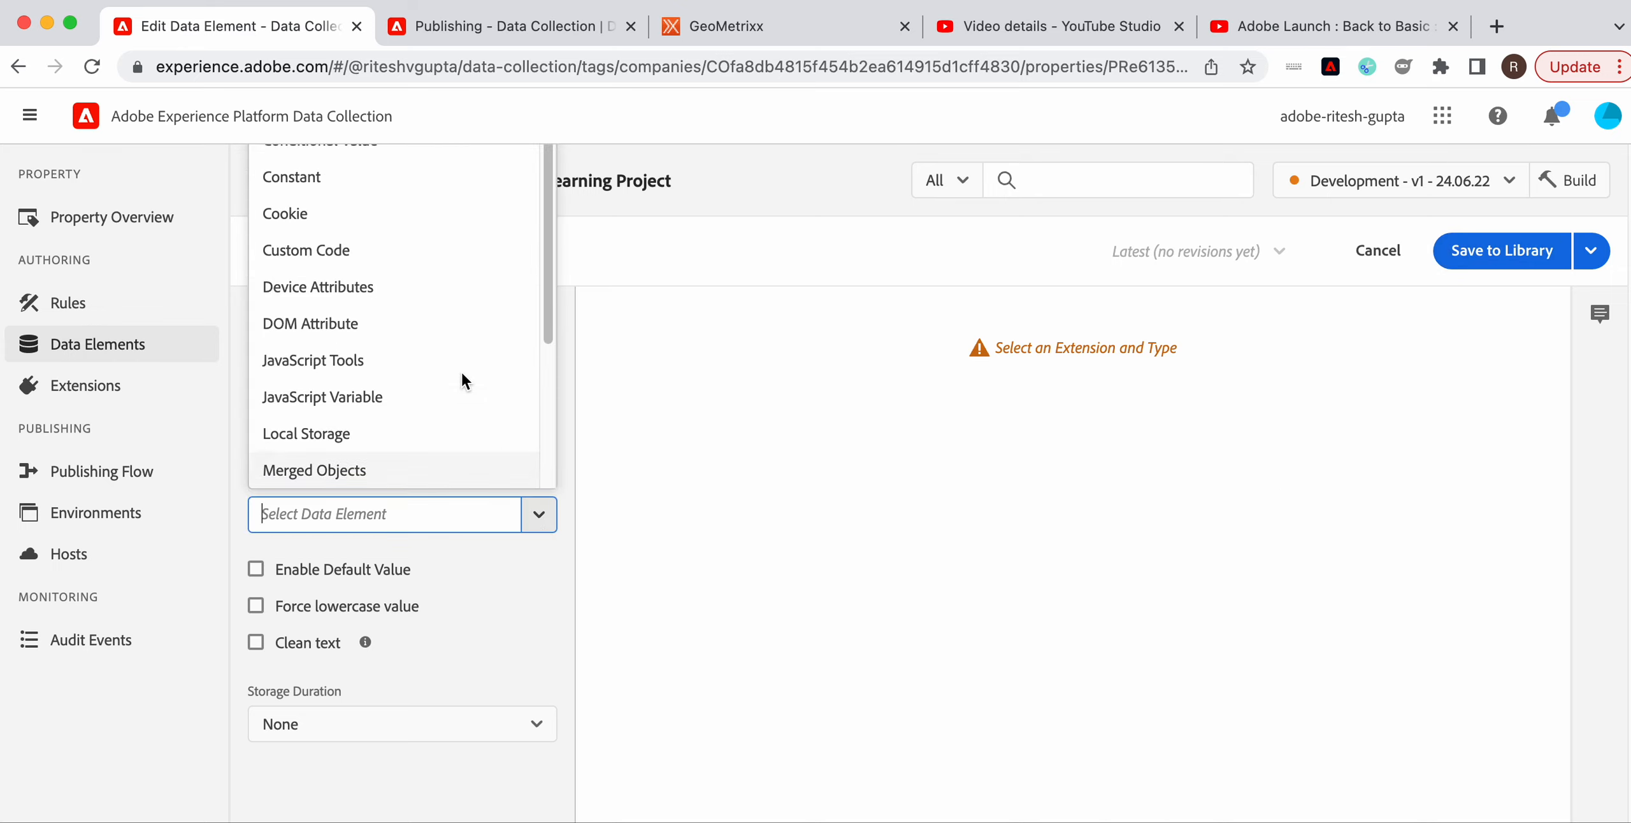
pyautogui.click(317, 180)
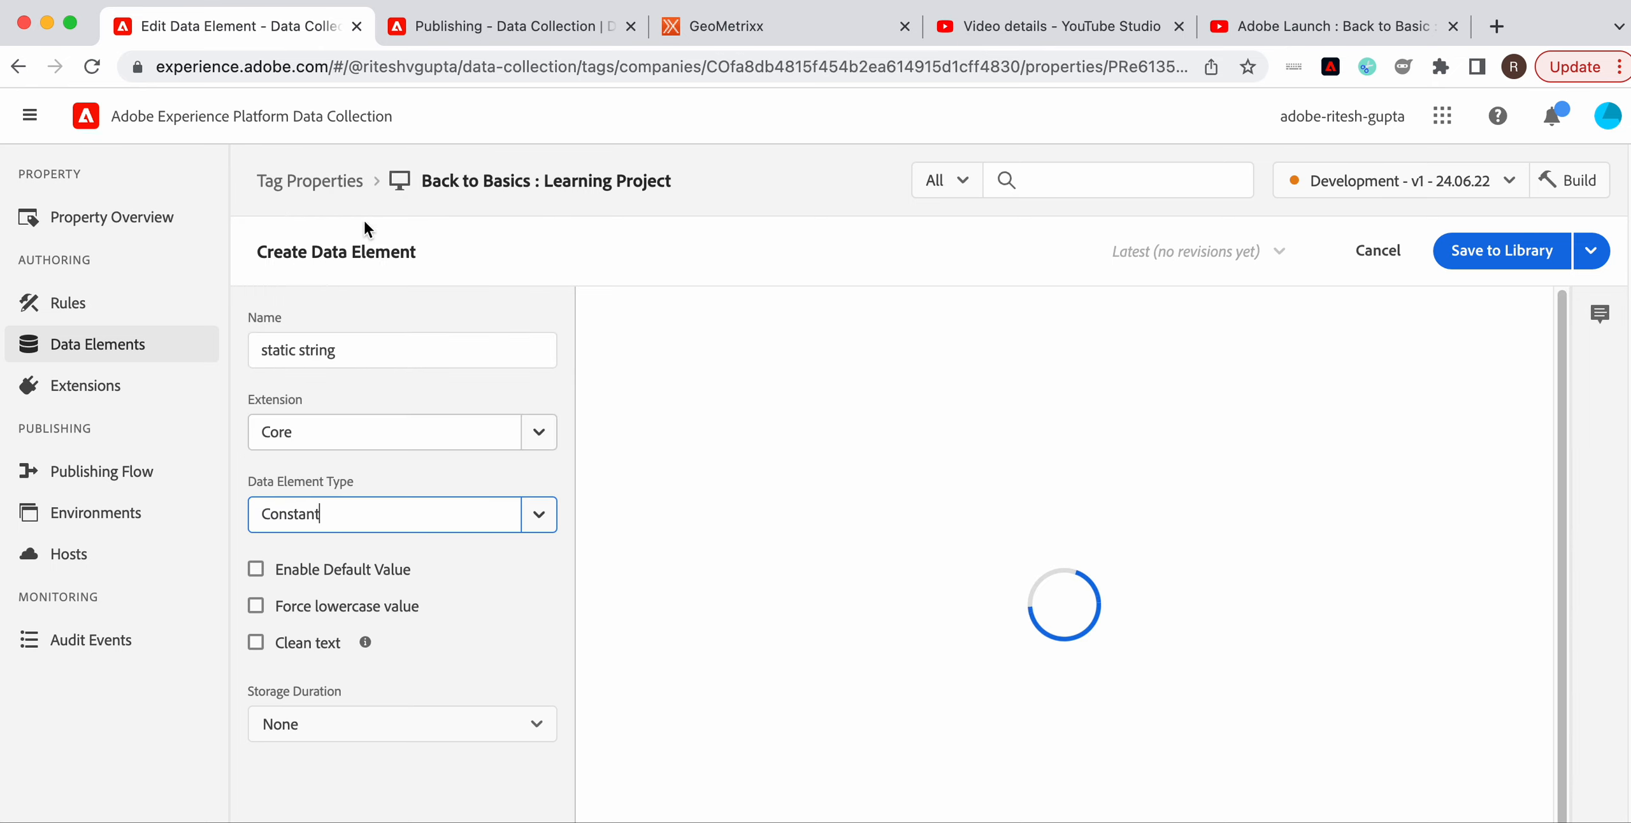
pyautogui.click(686, 357)
pyautogui.write('I am a string')
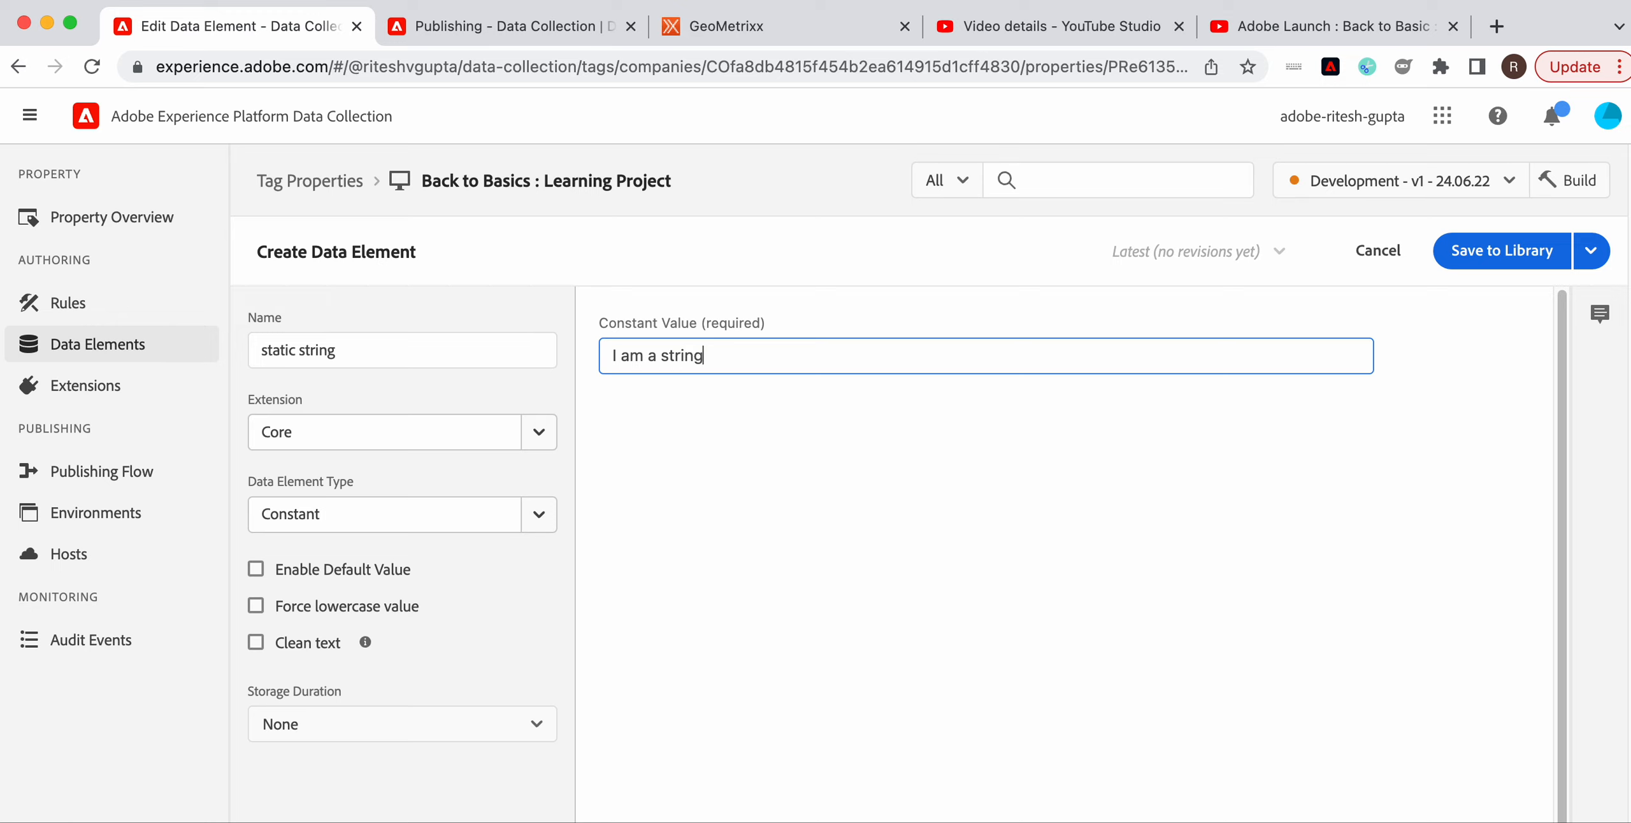
pyautogui.click(1487, 261)
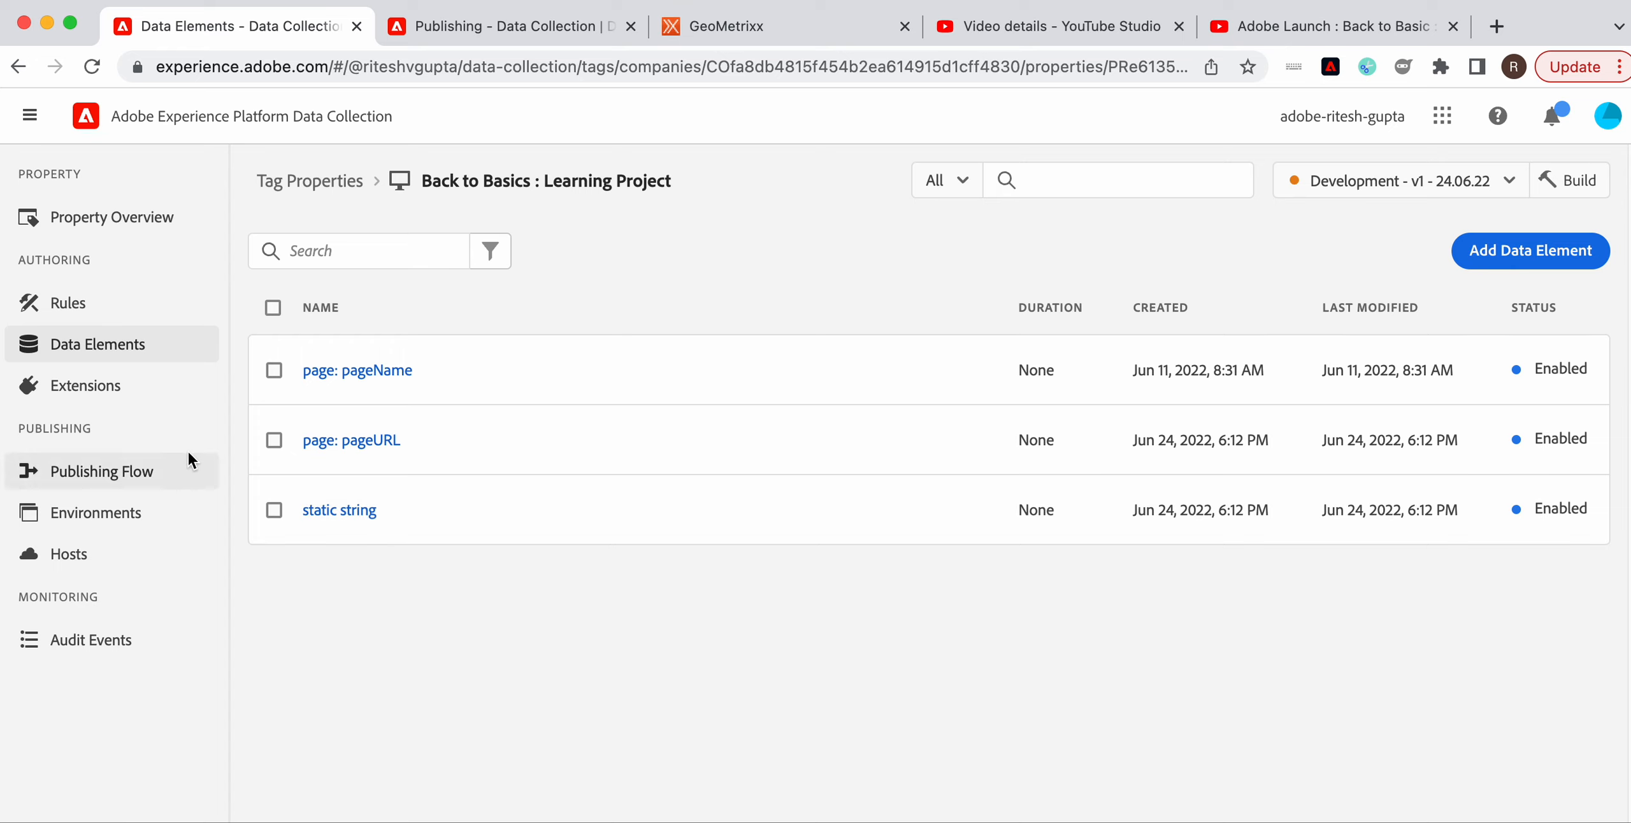
# From the Publishing Flow, build the Development - v1 - 24.06.22 library to Development
pyautogui.click(127, 474)
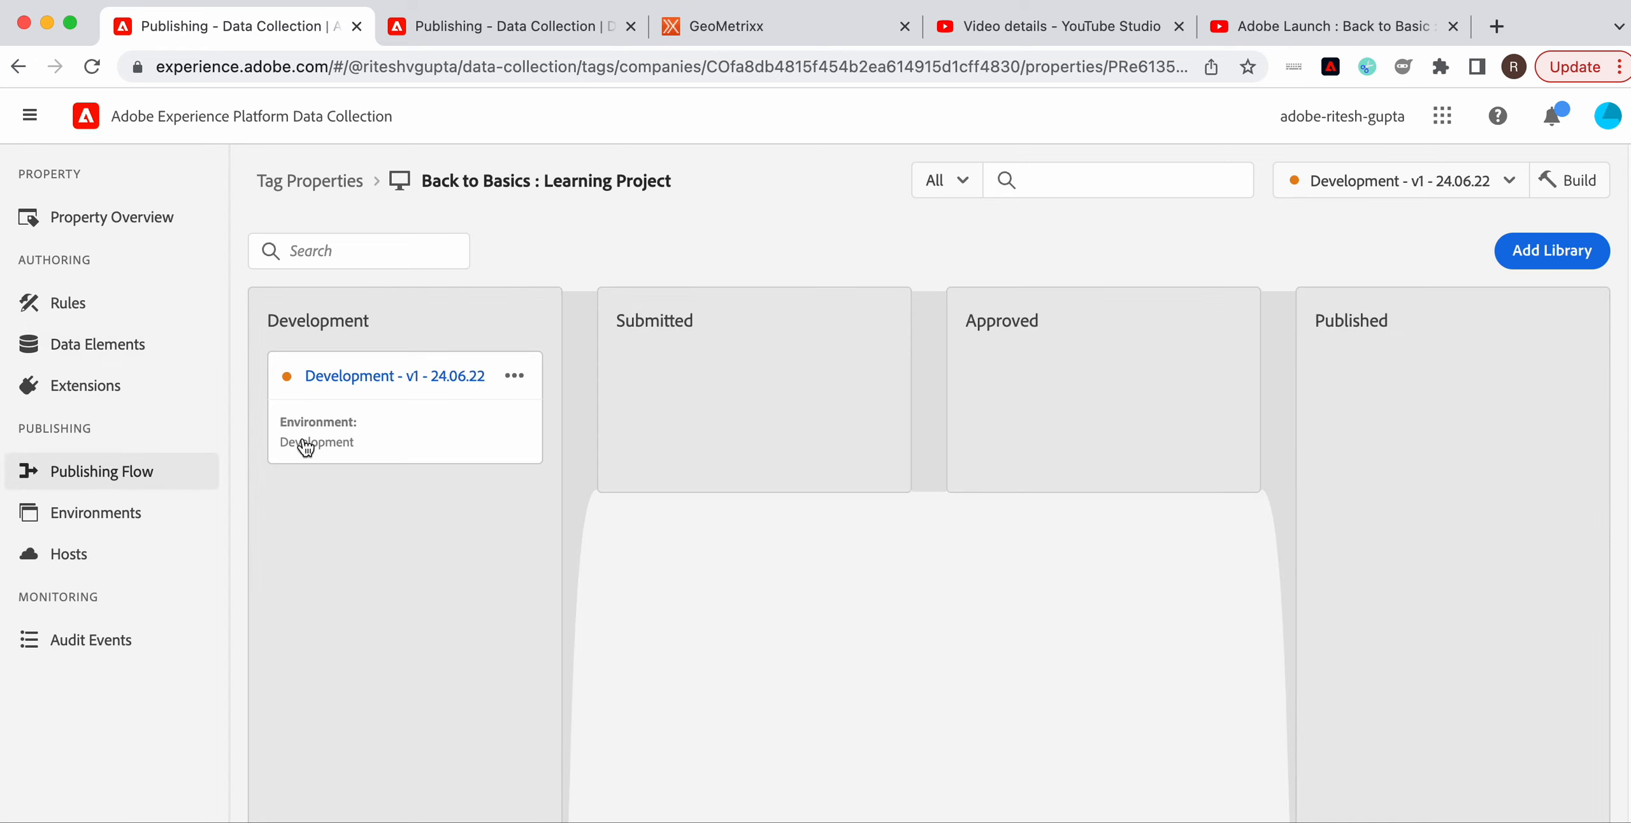
pyautogui.moveTo(299, 380)
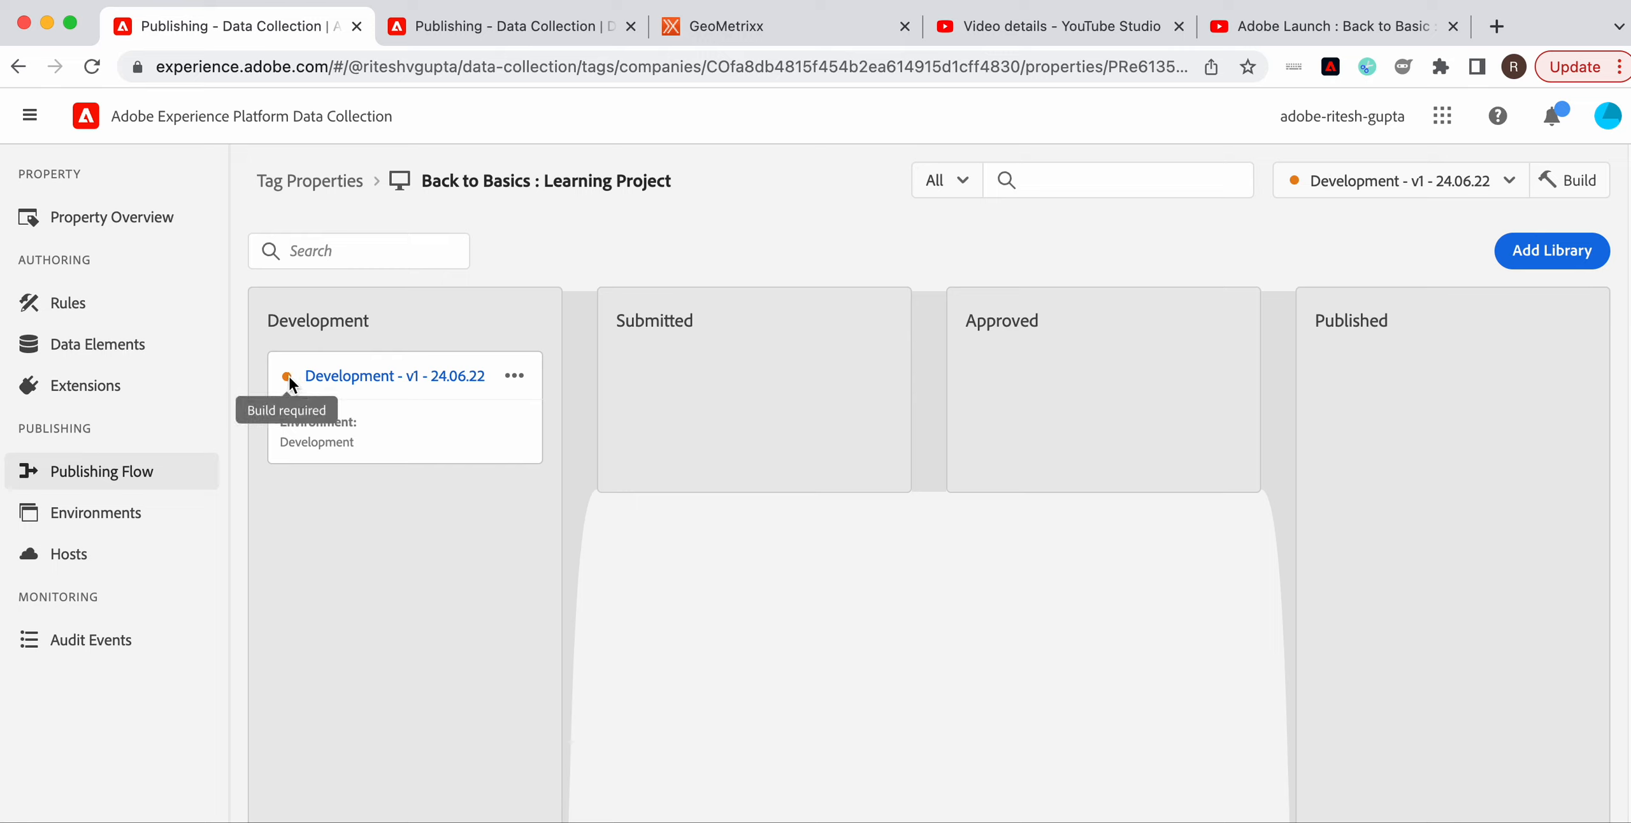
pyautogui.click(513, 376)
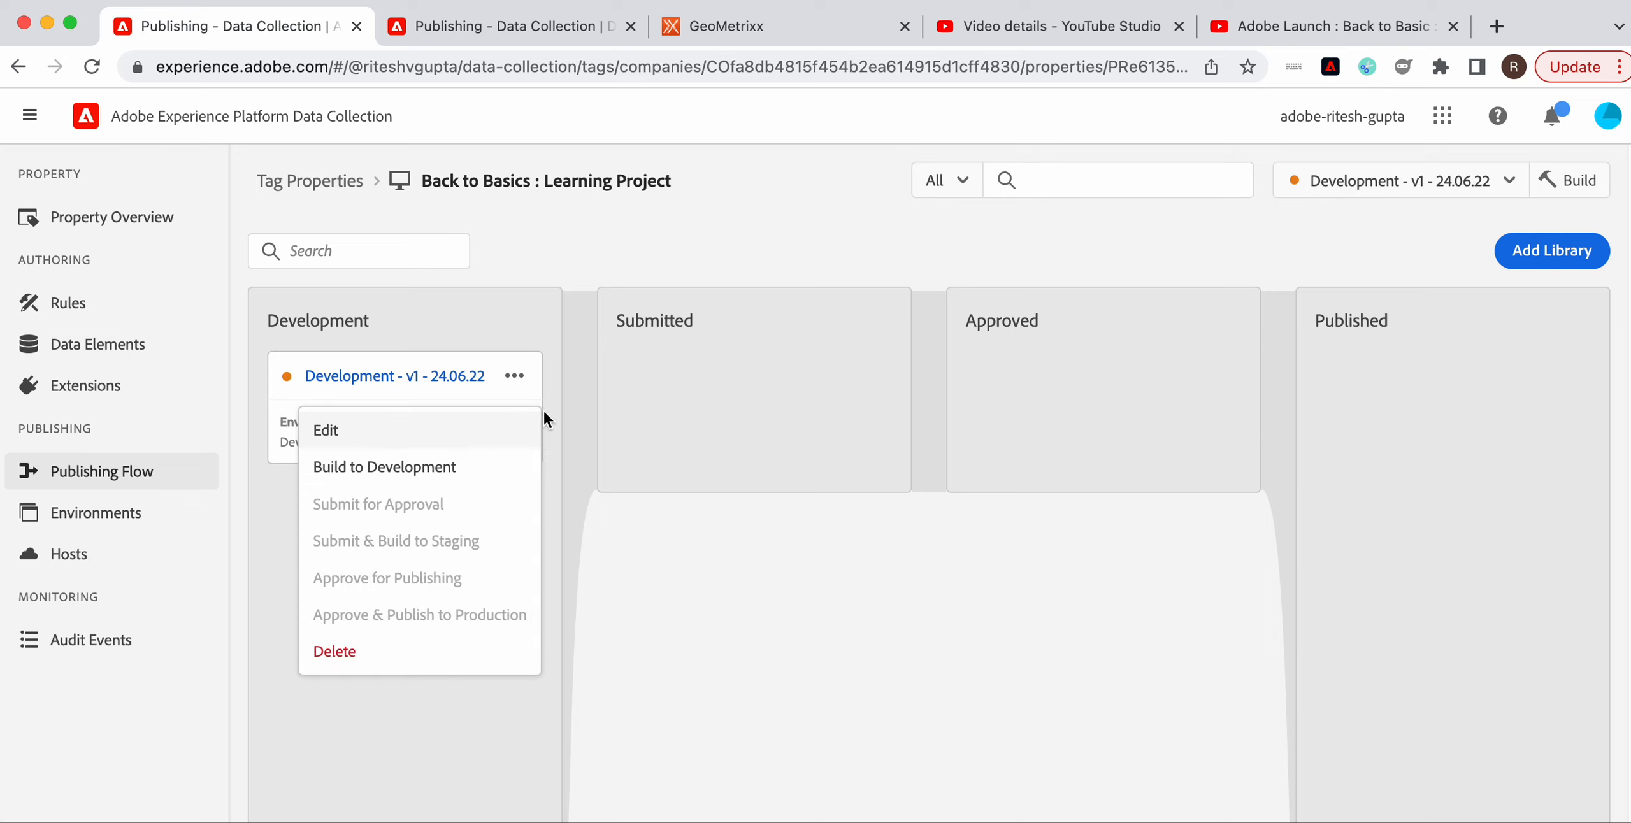
pyautogui.click(1081, 234)
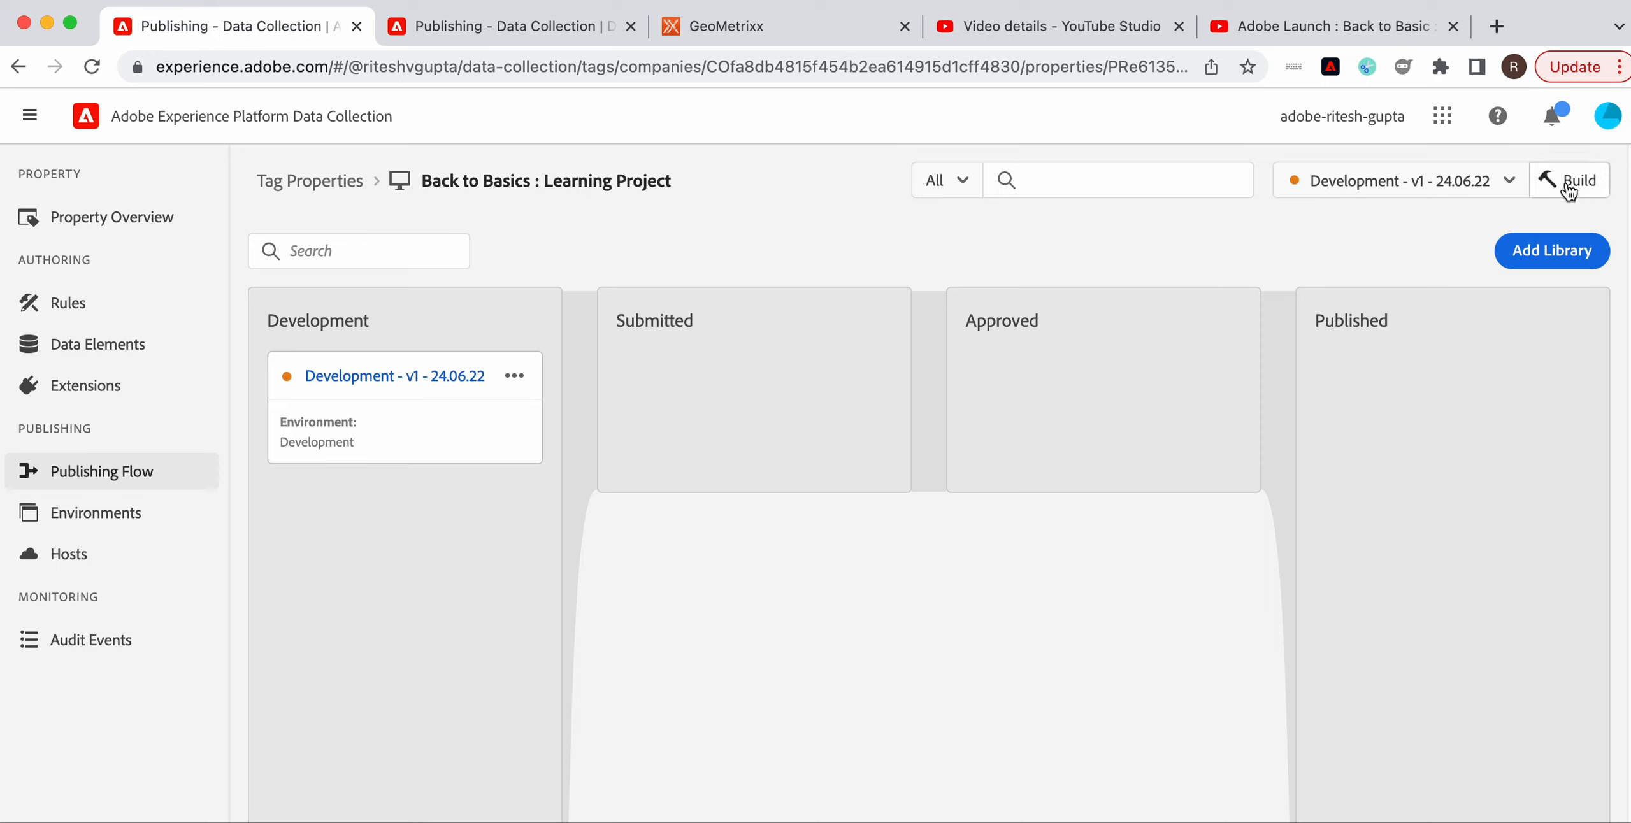
pyautogui.click(515, 377)
pyautogui.click(468, 467)
pyautogui.click(516, 379)
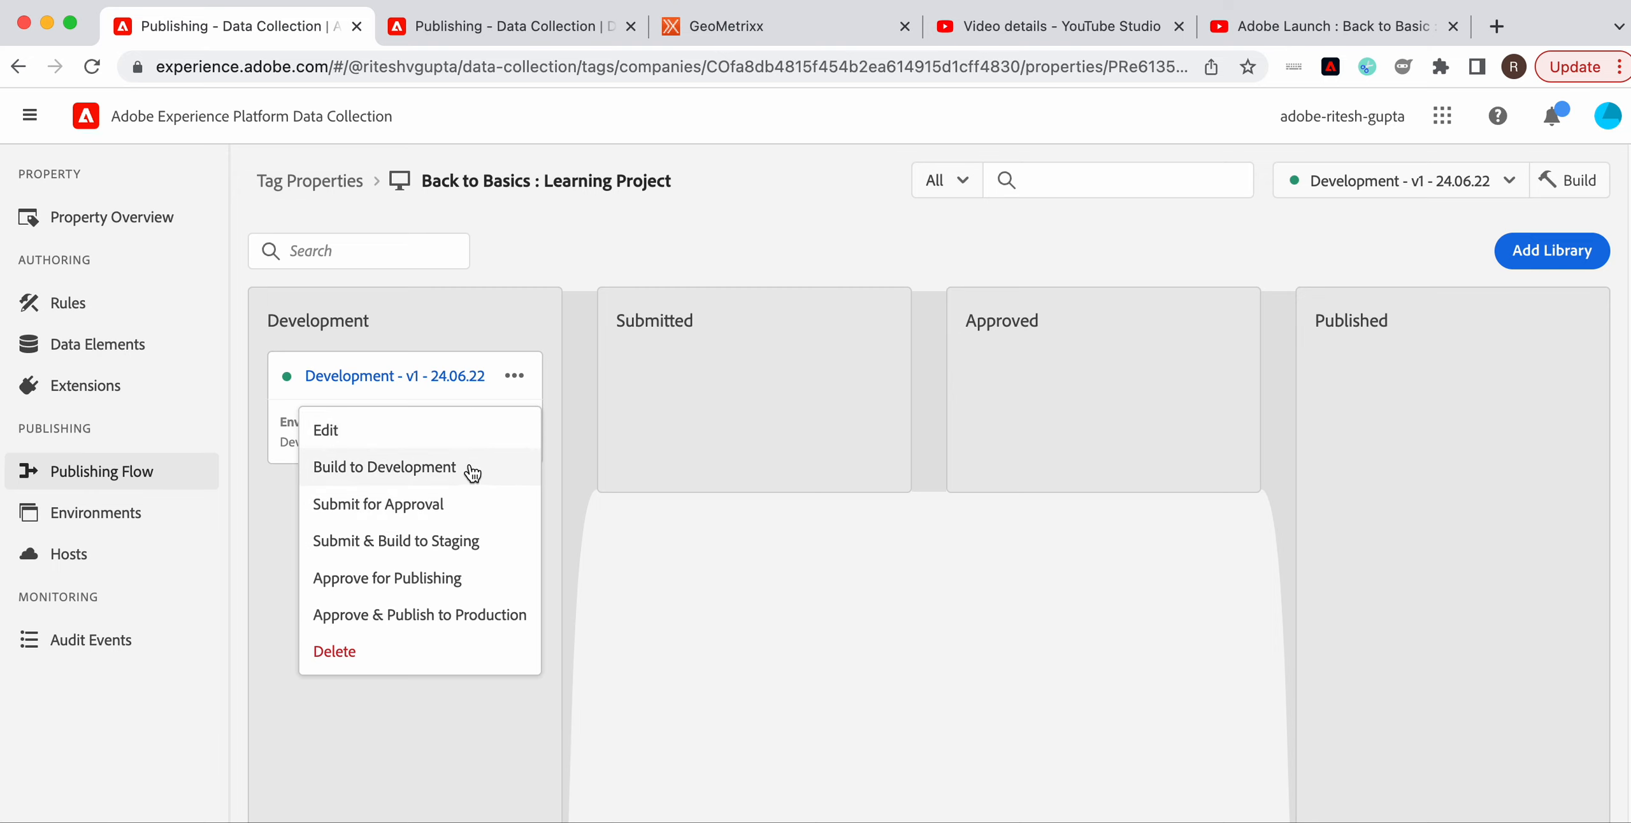
# Add the note 'Release Notes: 1. Added page URL and static string' to the library, then Save & Build to Development
pyautogui.click(395, 437)
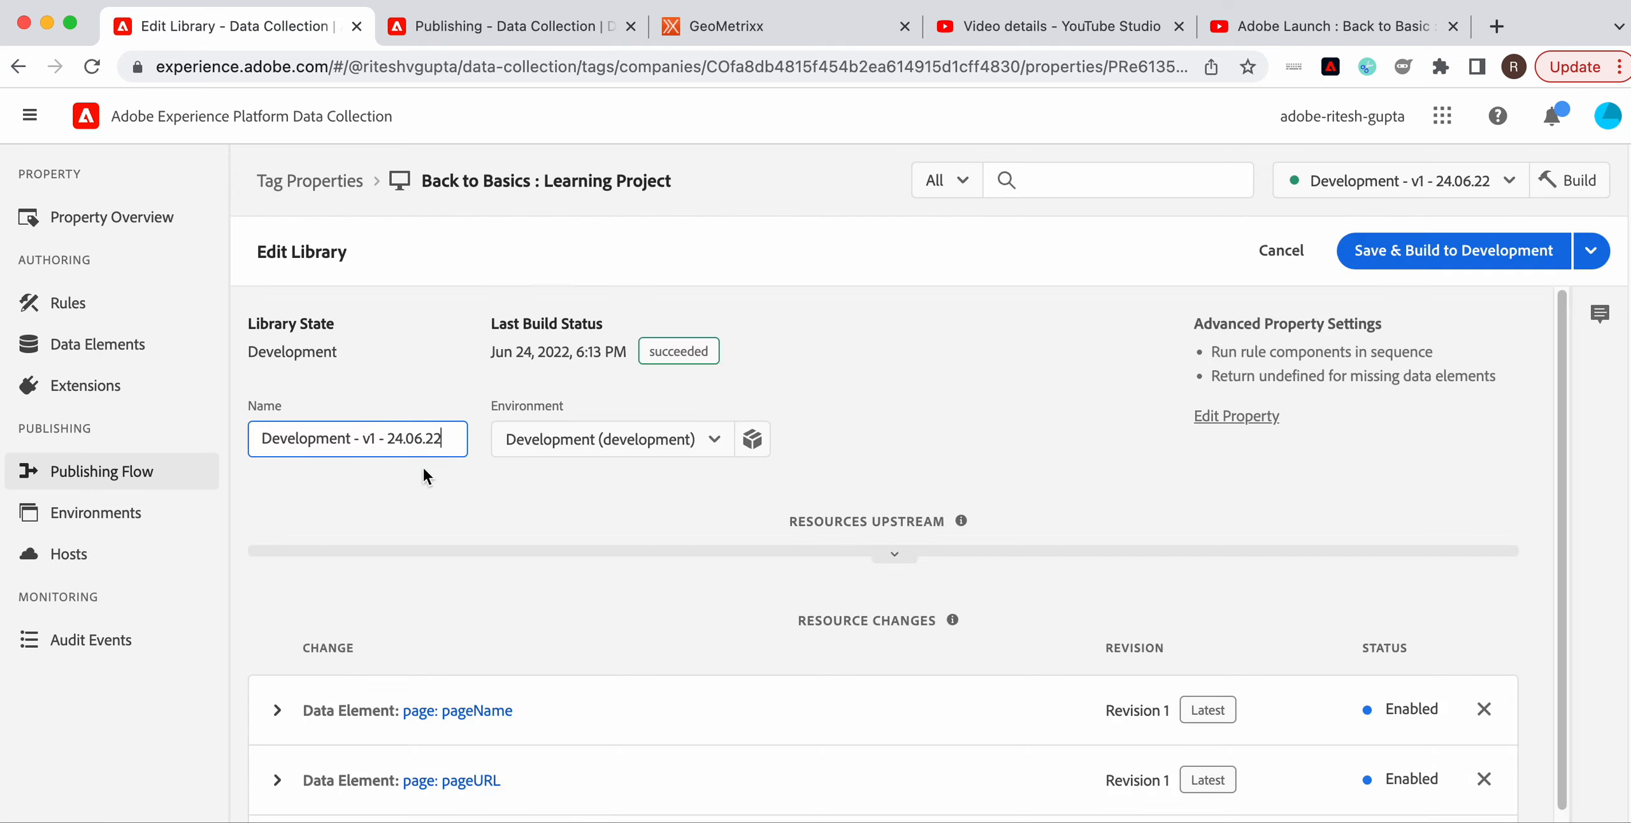
pyautogui.scroll(-2, 768, 643)
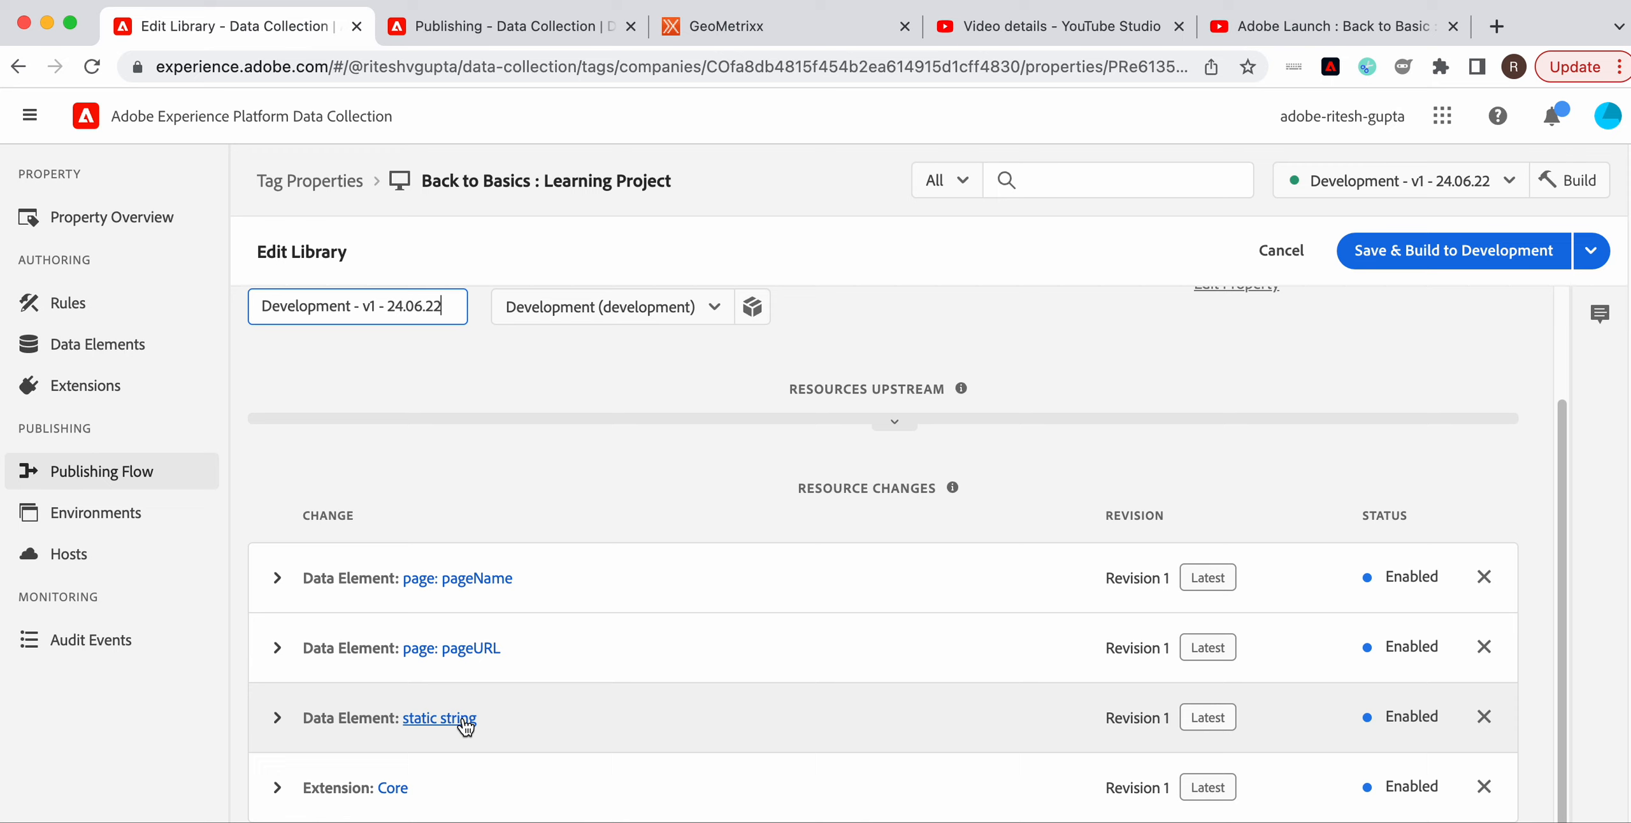
pyautogui.click(1463, 362)
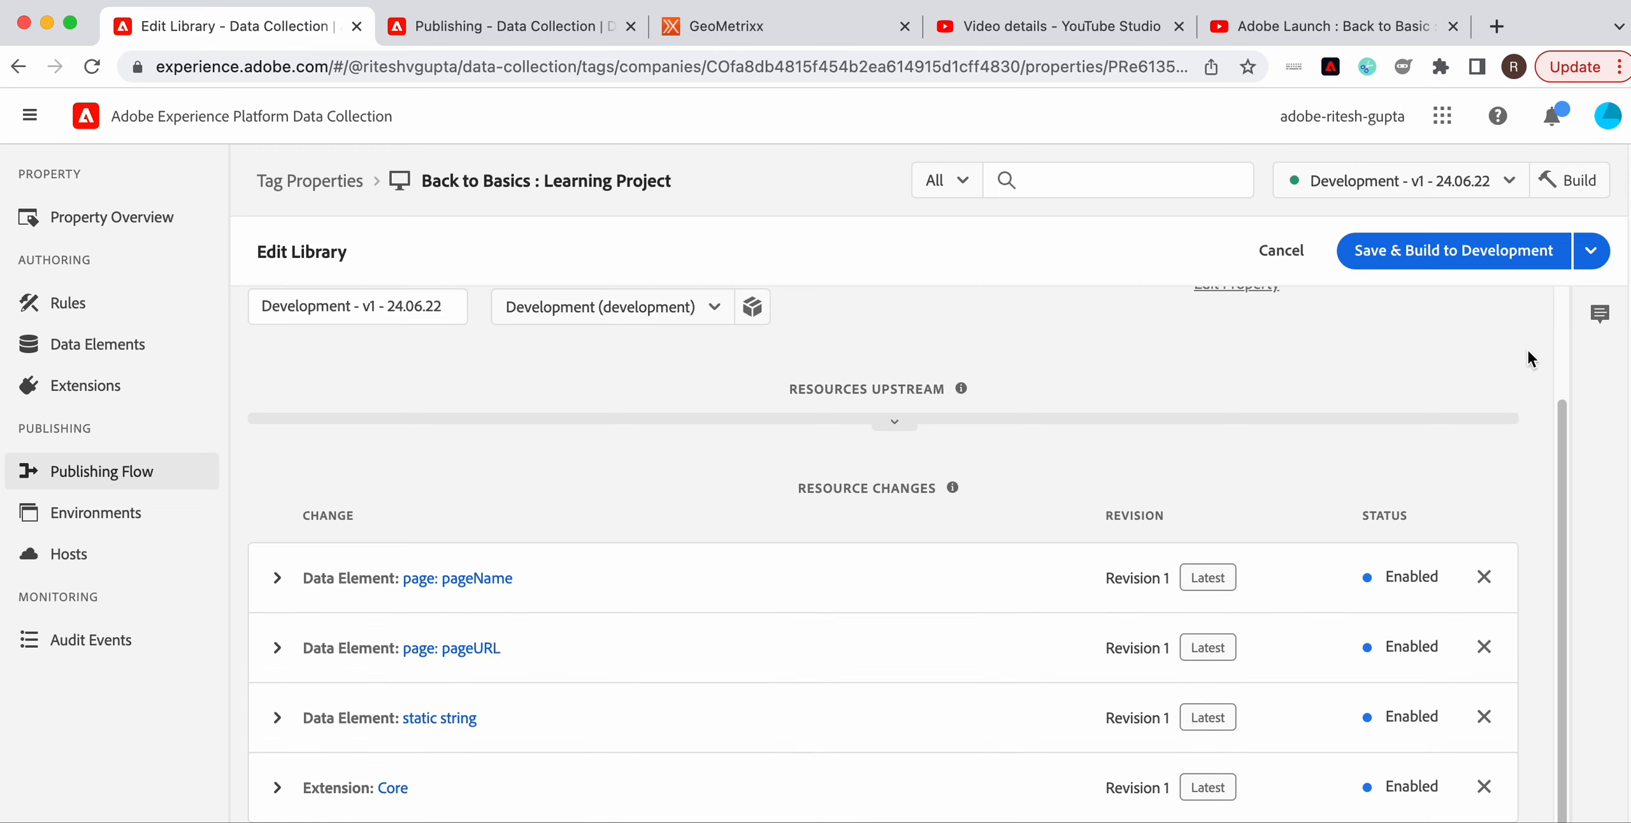
pyautogui.click(1610, 316)
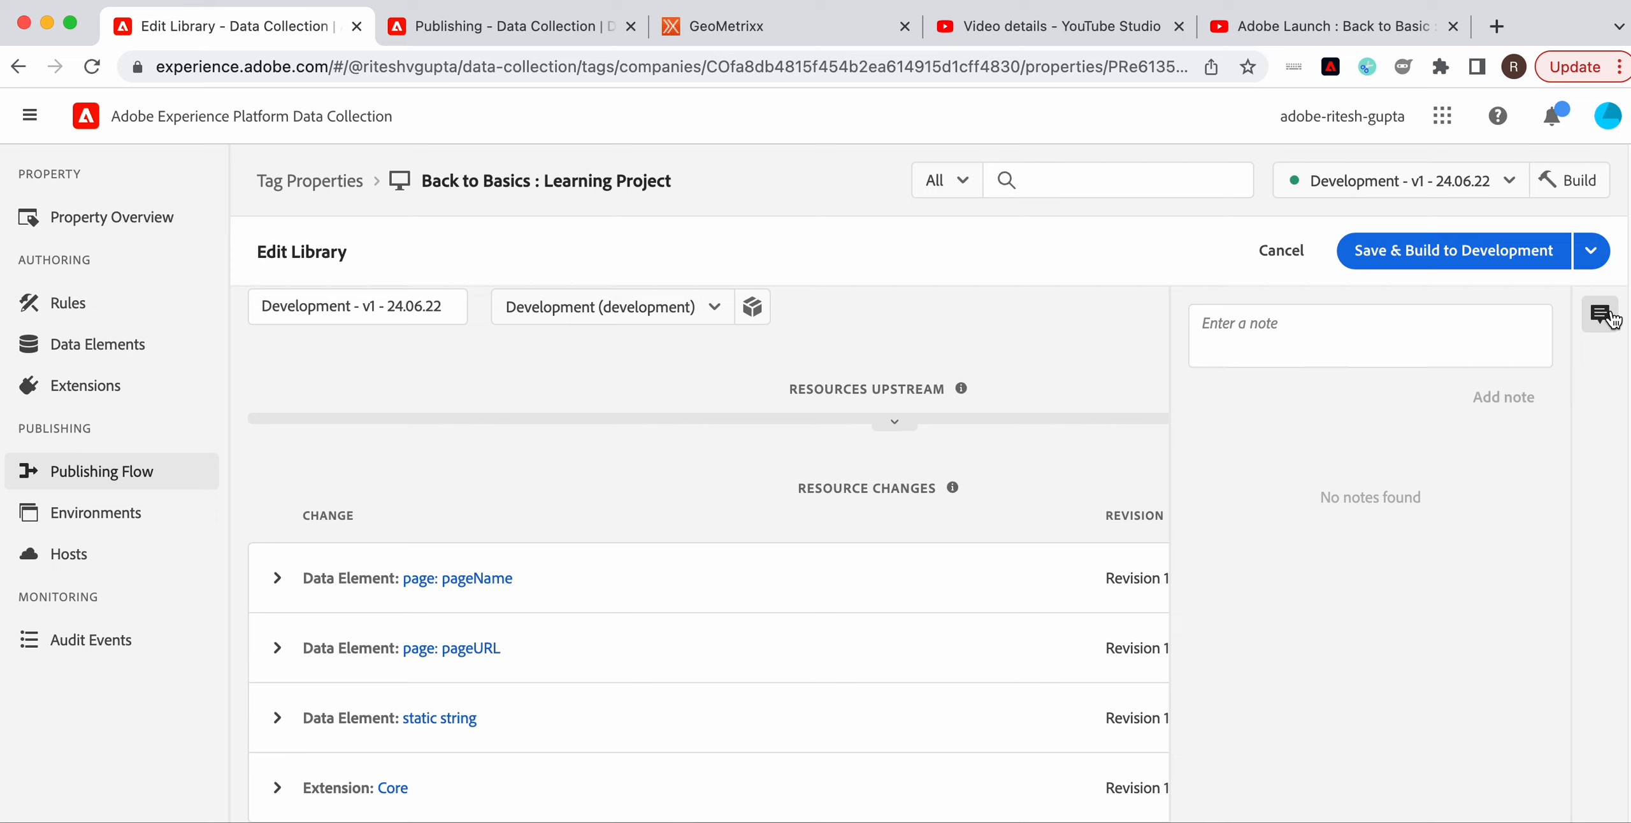
pyautogui.click(1374, 342)
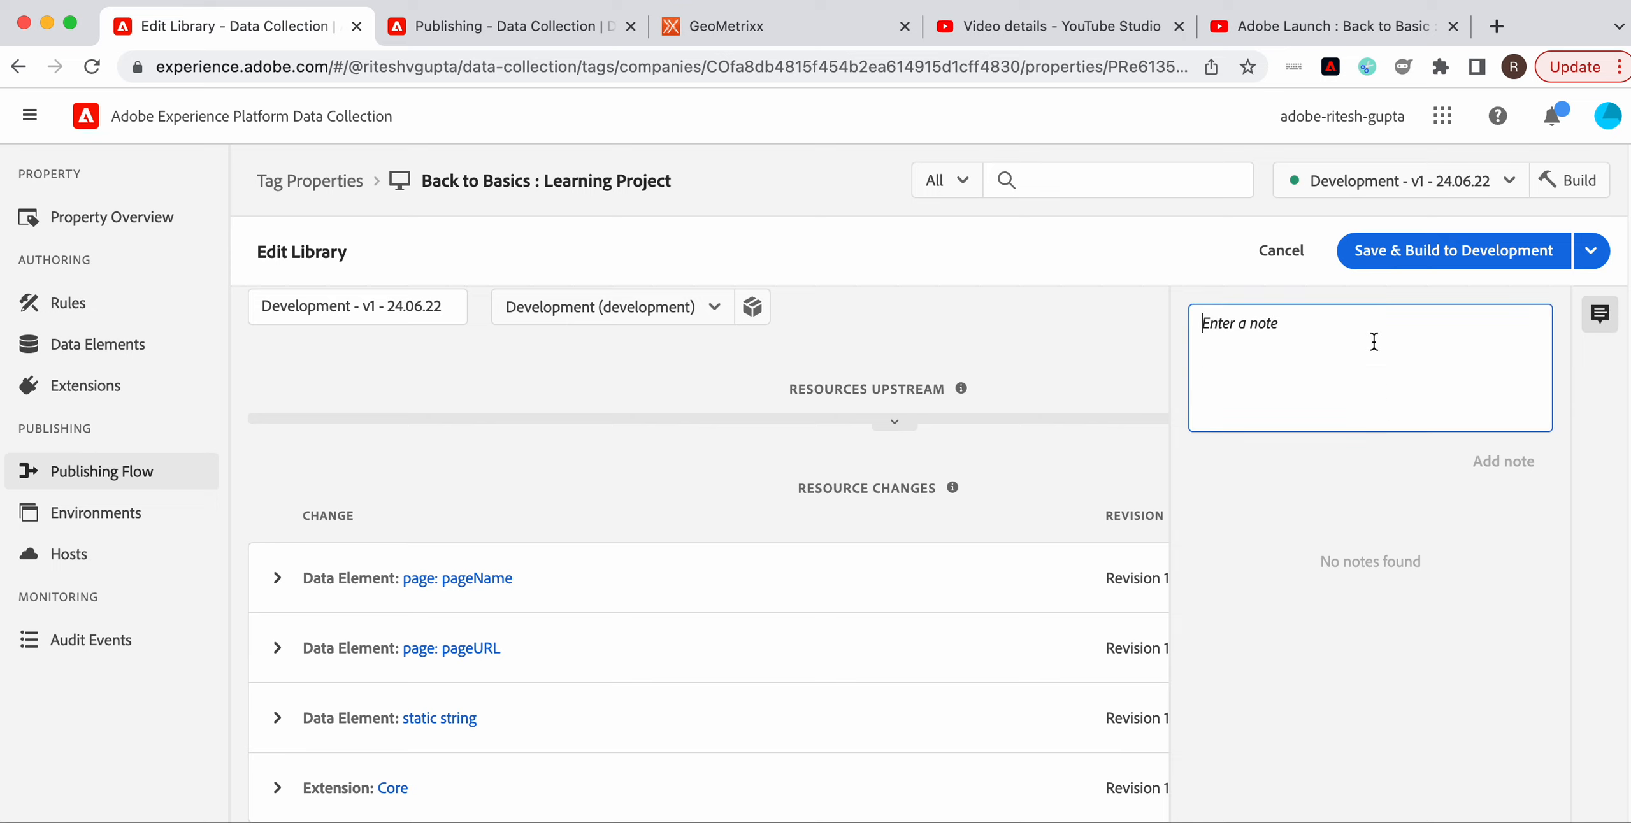
pyautogui.write('Release Notes:')
pyautogui.press('Return')
pyautogui.press('Return')
pyautogui.write('1. Added p')
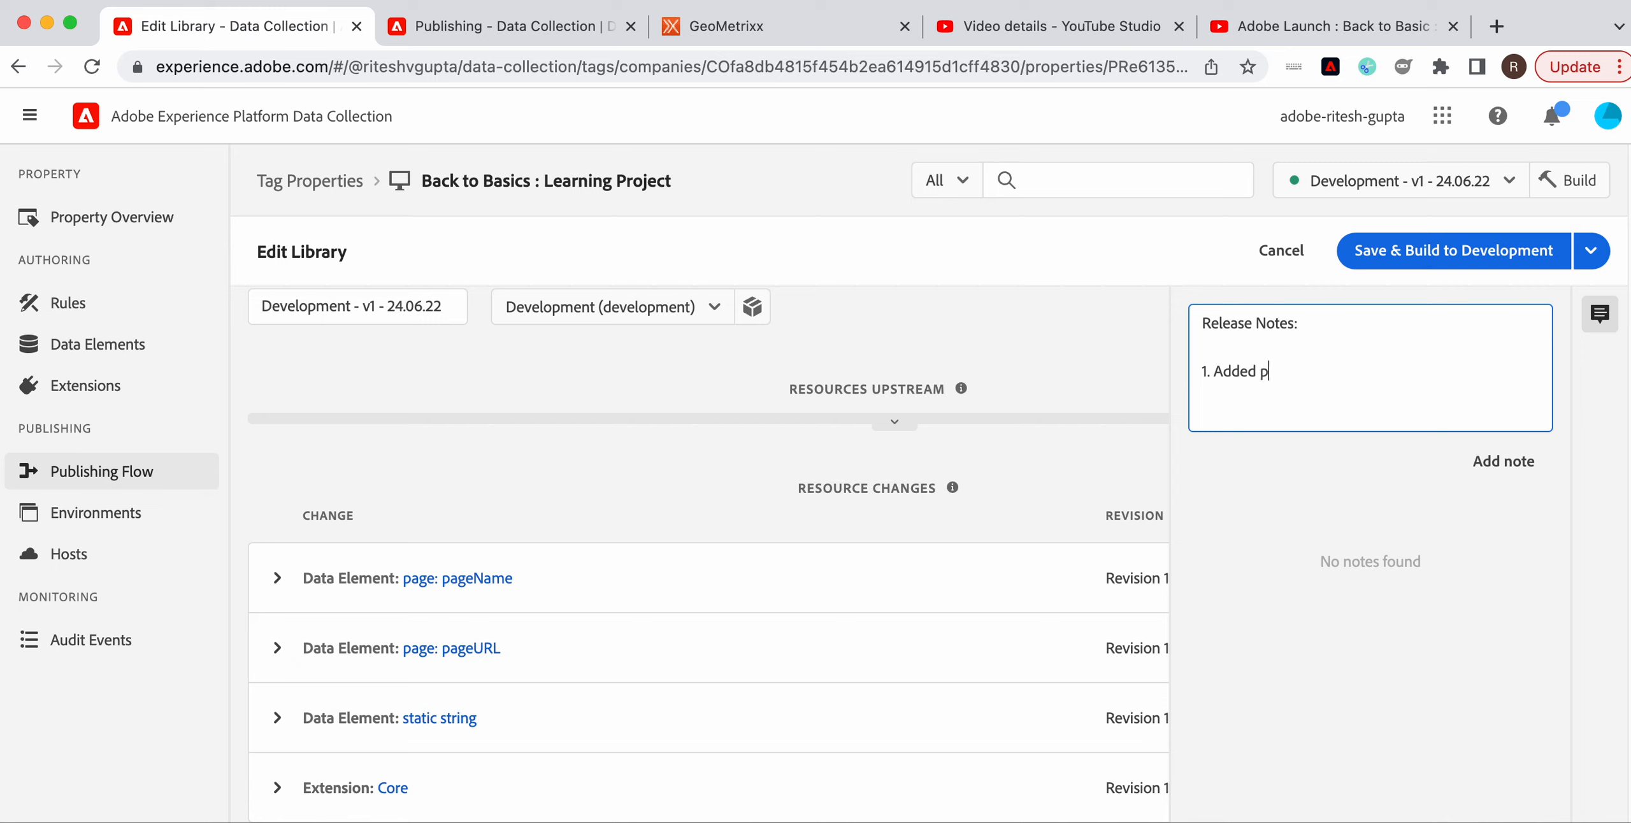
pyautogui.write('age')
pyautogui.write('URL and static string.')
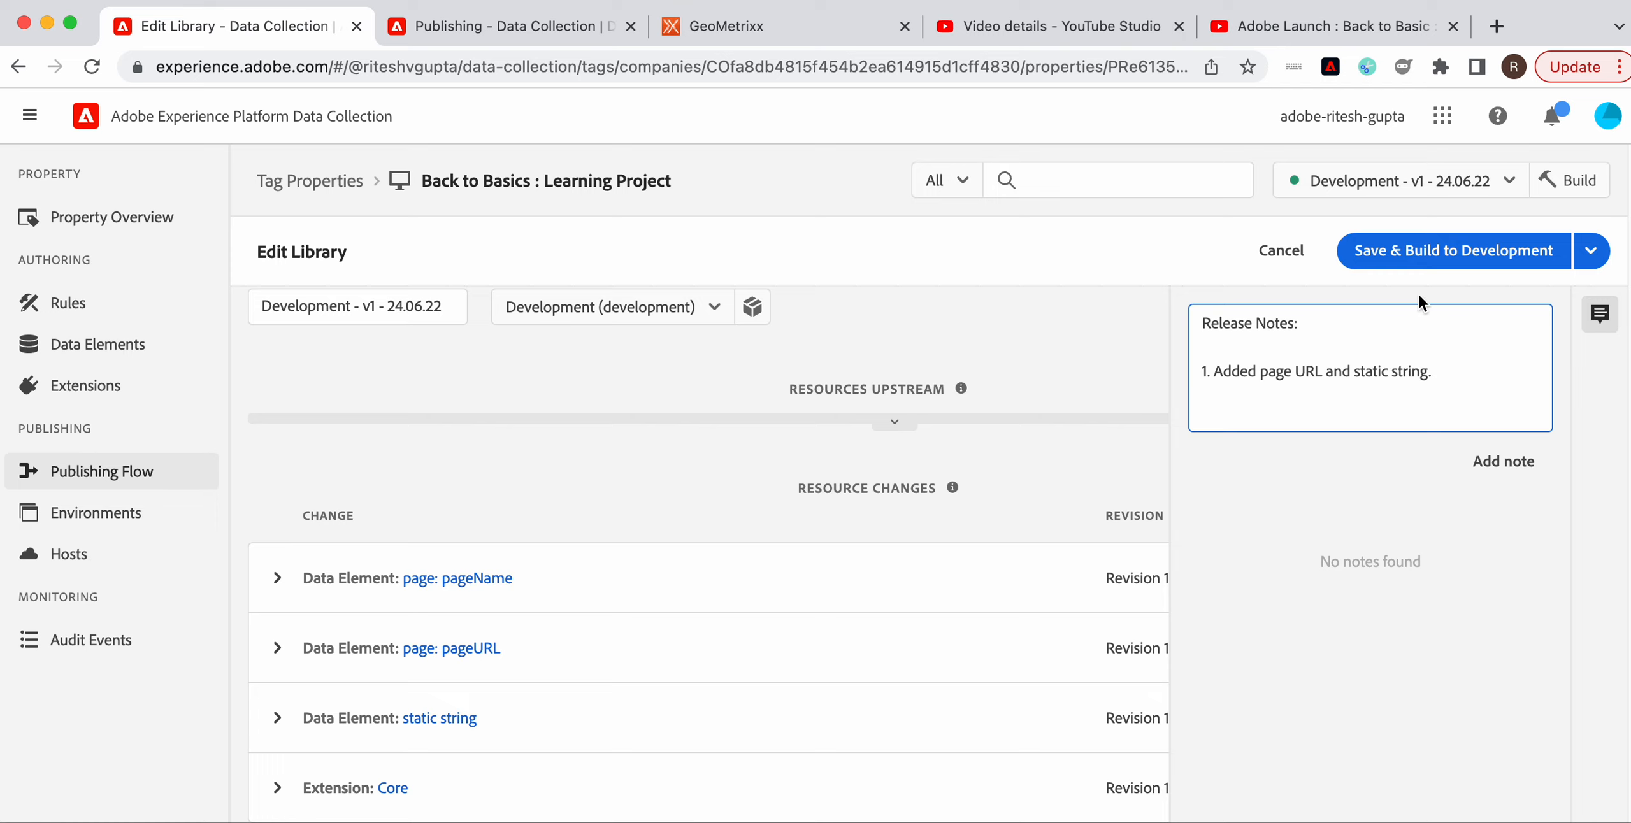
pyautogui.click(1501, 461)
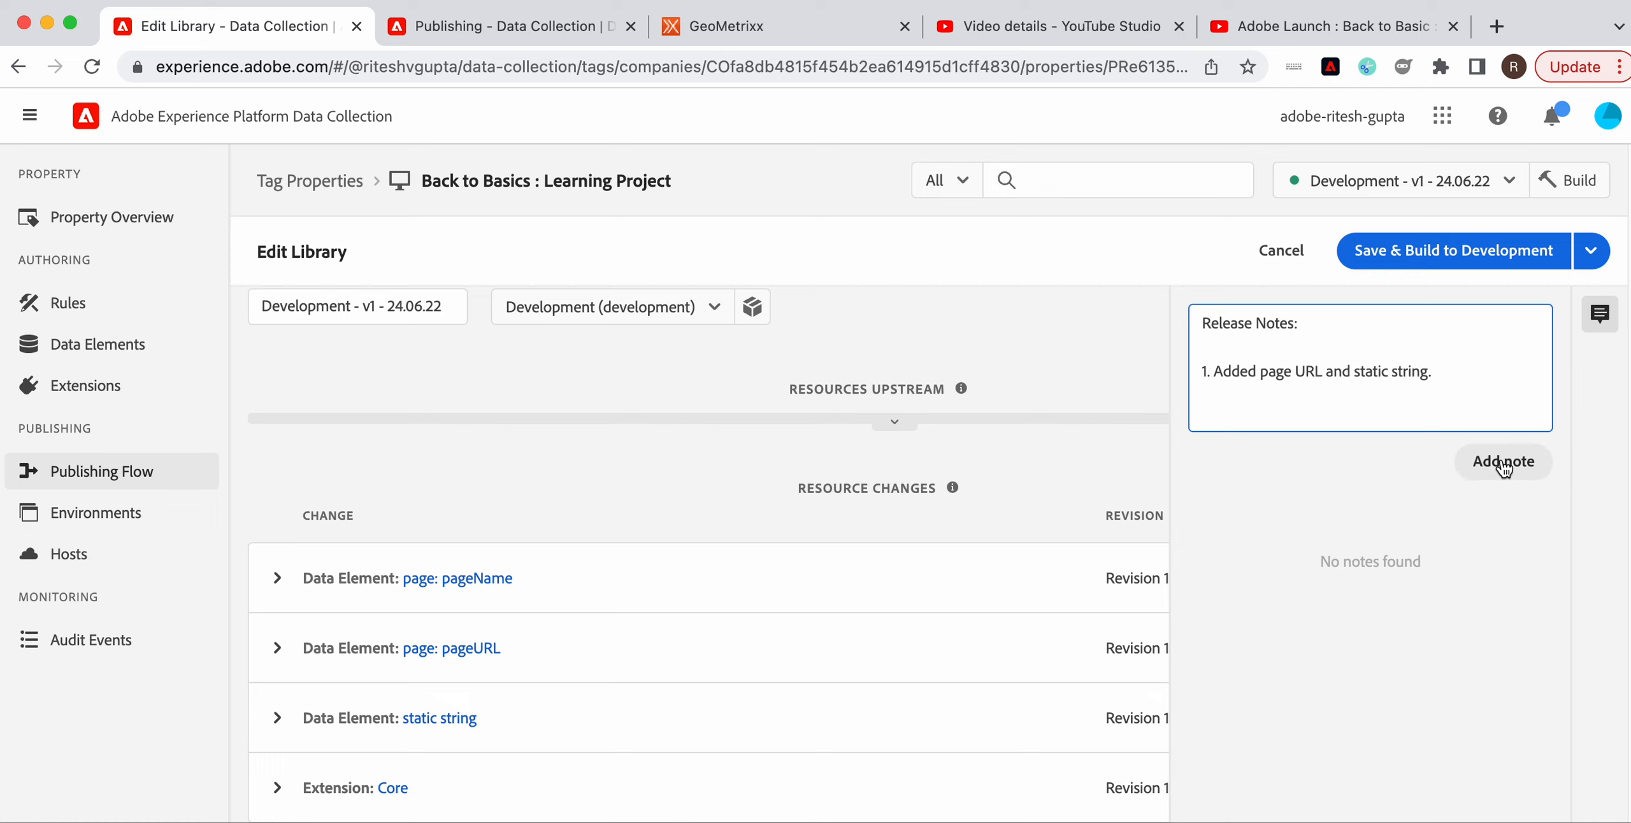
pyautogui.click(1480, 255)
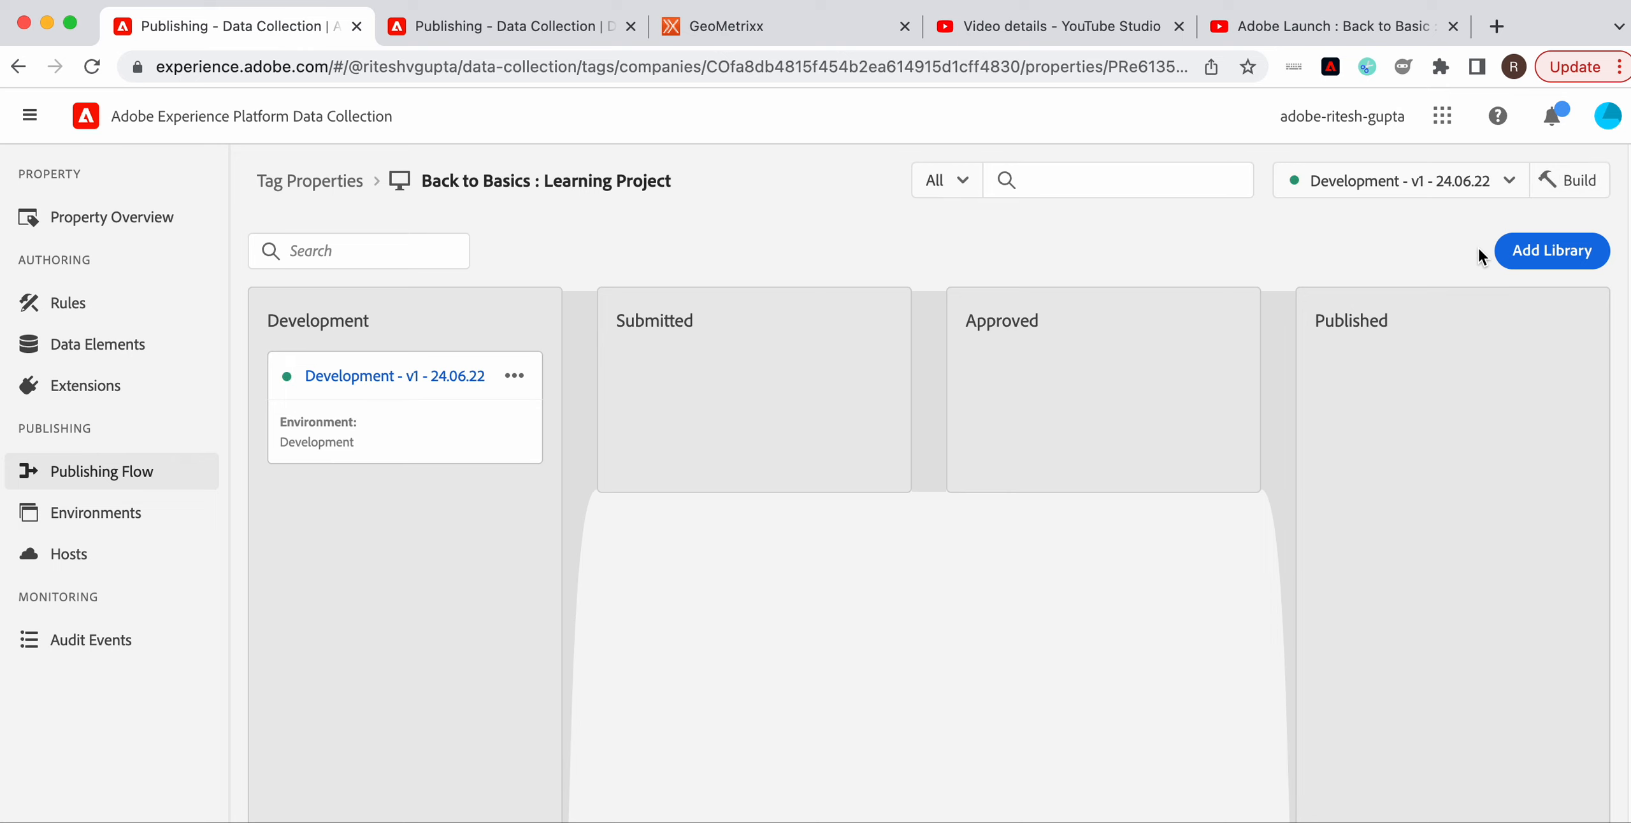
# Reload the GeoMetrixx page in Chrome
pyautogui.click(826, 28)
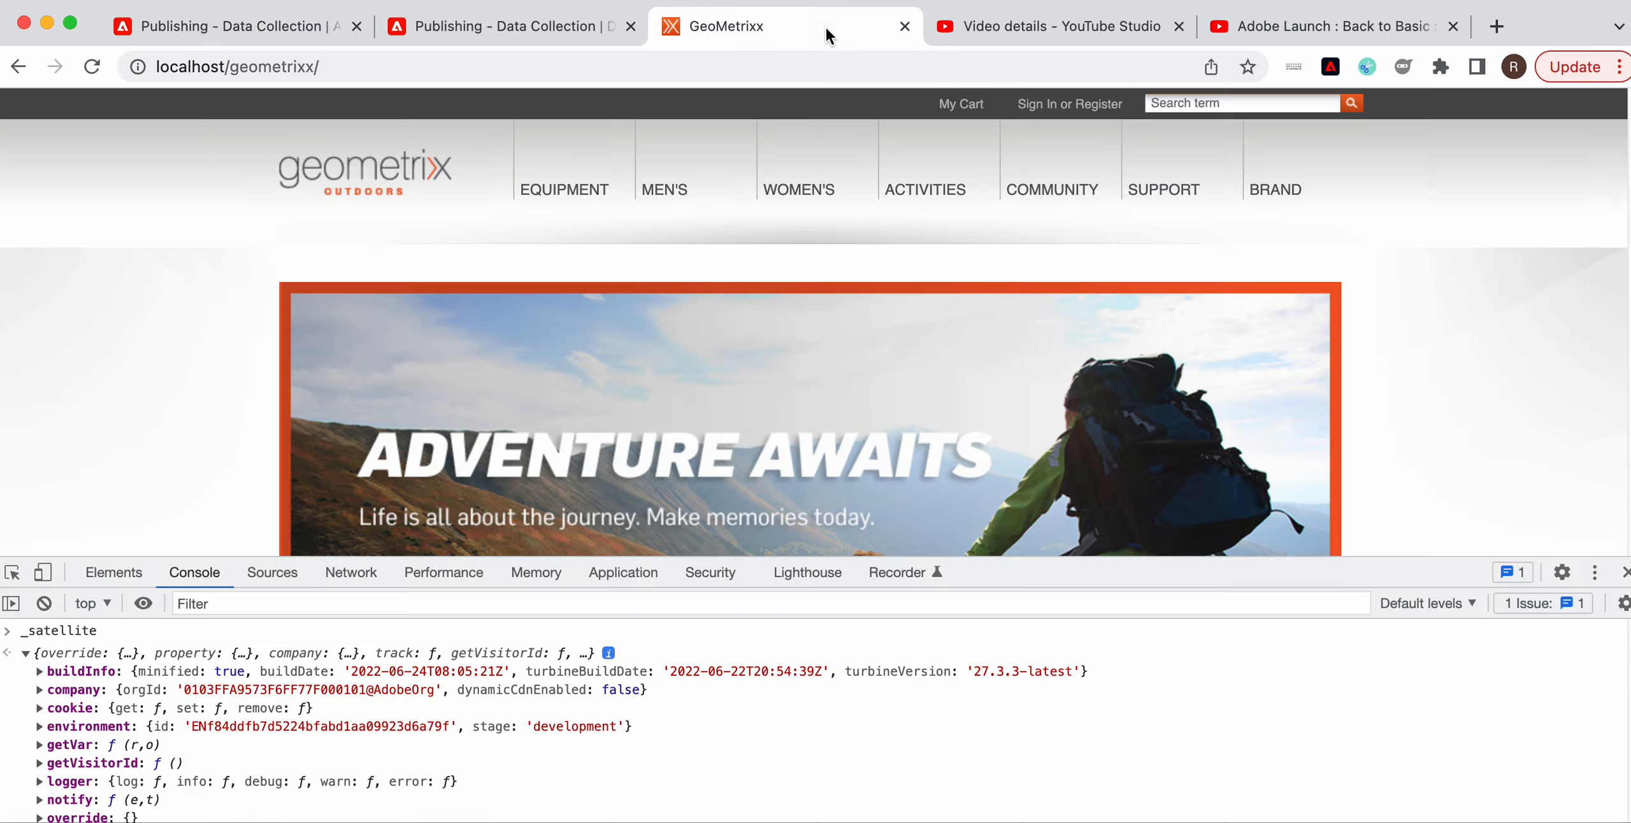
pyautogui.click(782, 68)
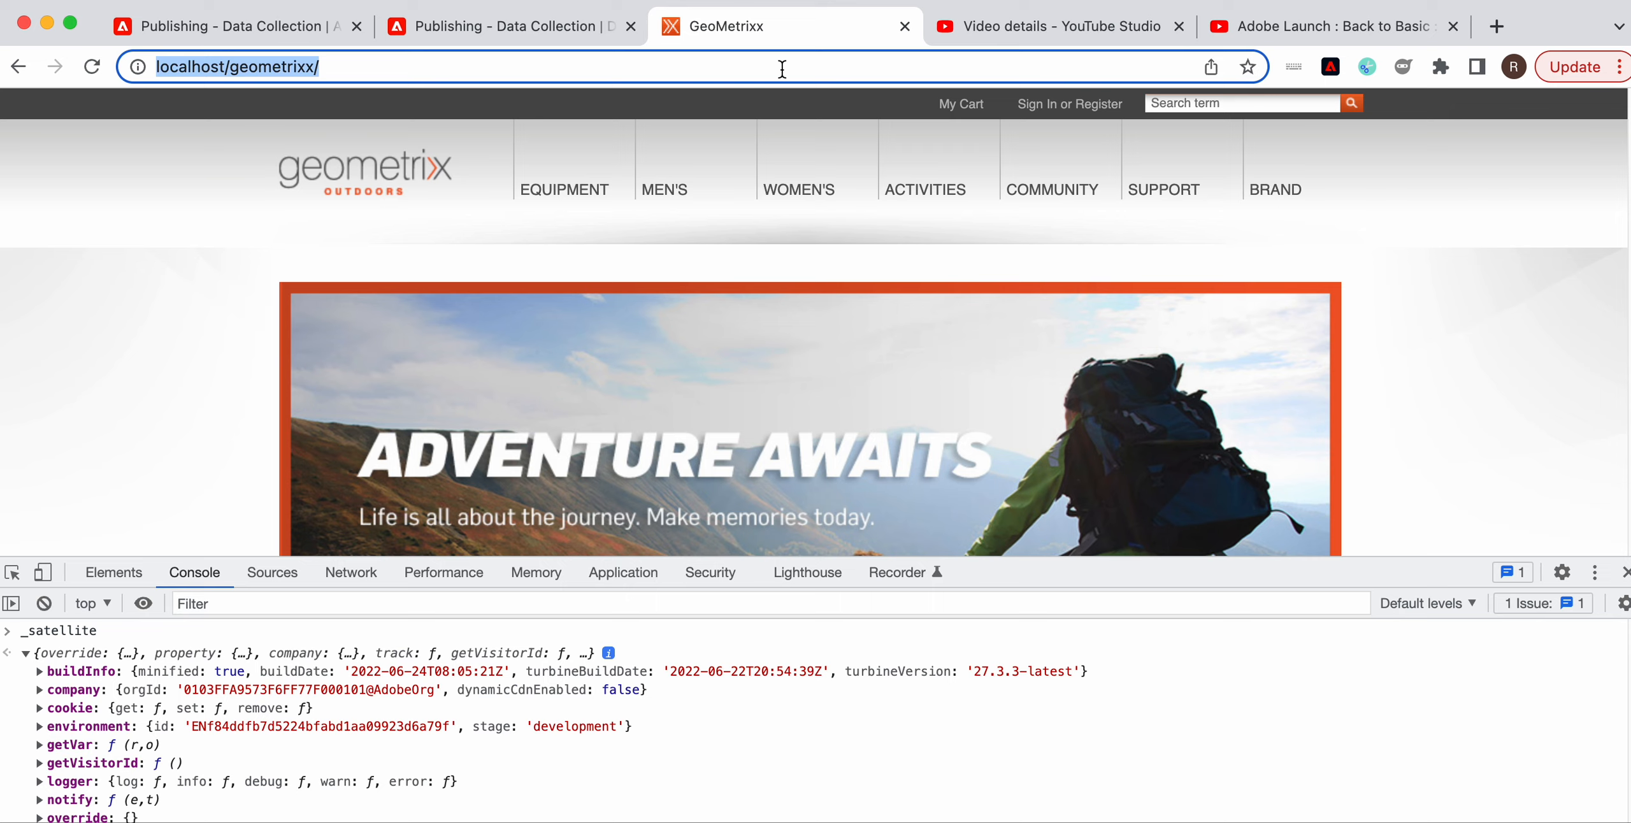
pyautogui.press('Return')
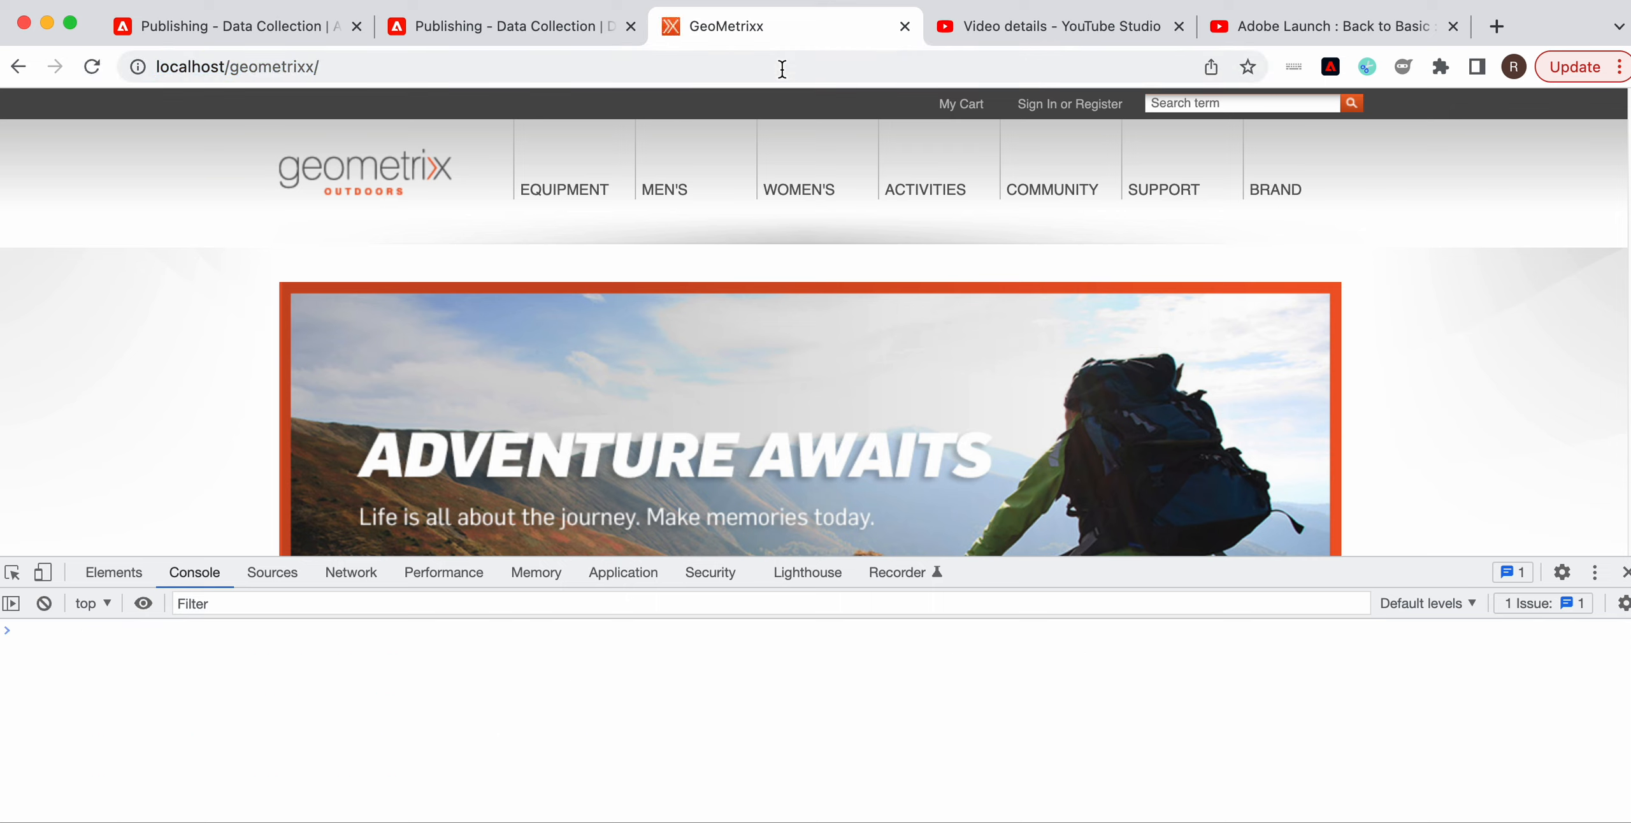
# Evaluate _satellite in the Console and expand buildInfo to confirm build date 2022-06-24T16:14:06Z
pyautogui.click(102, 762)
pyautogui.write('_satellite')
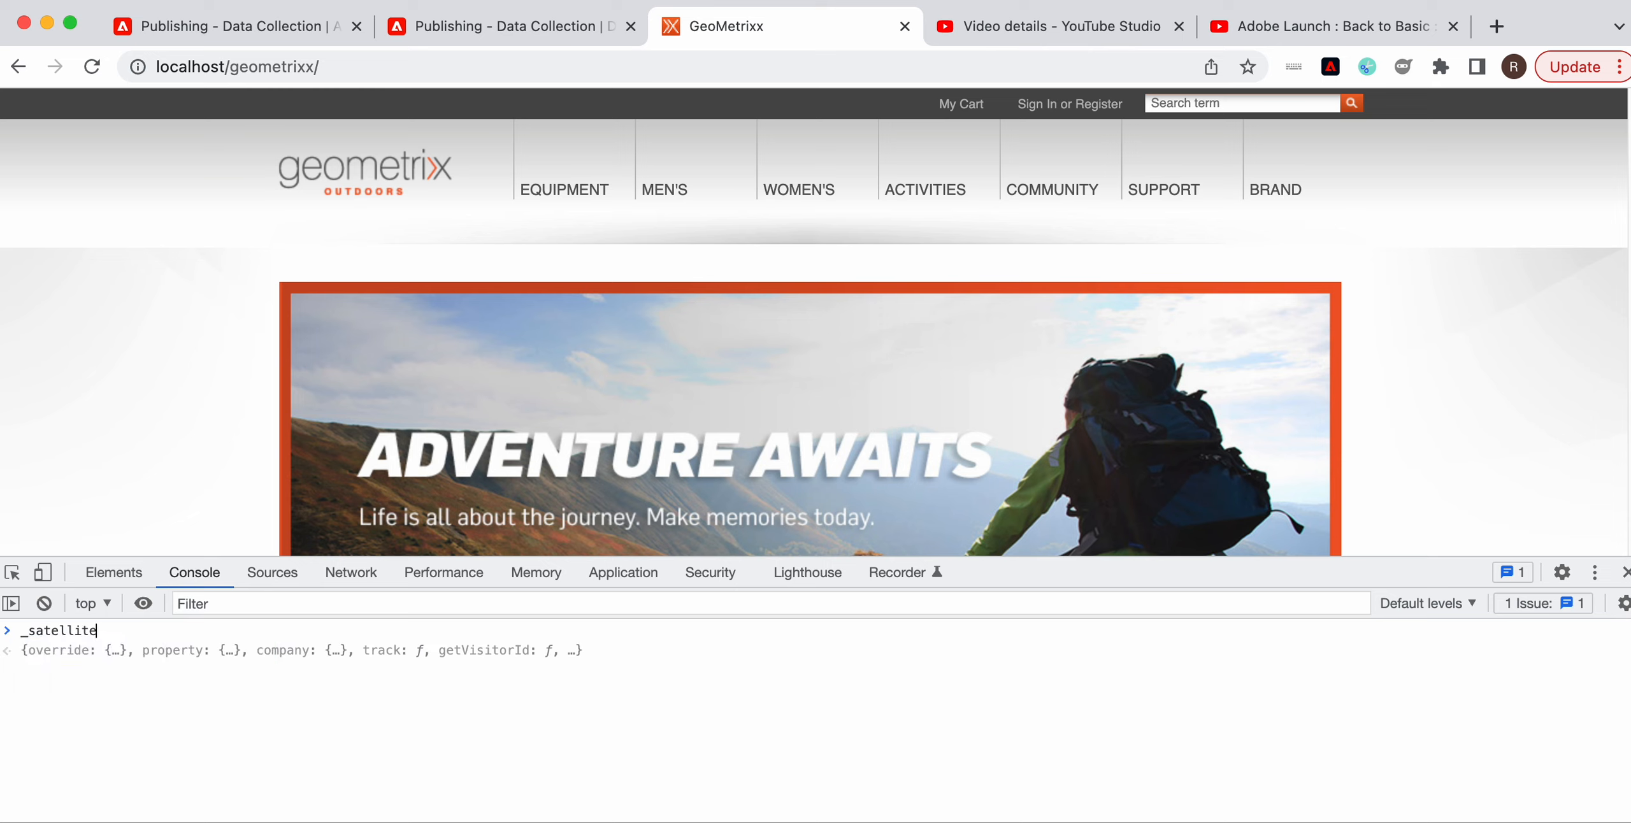
pyautogui.press('Return')
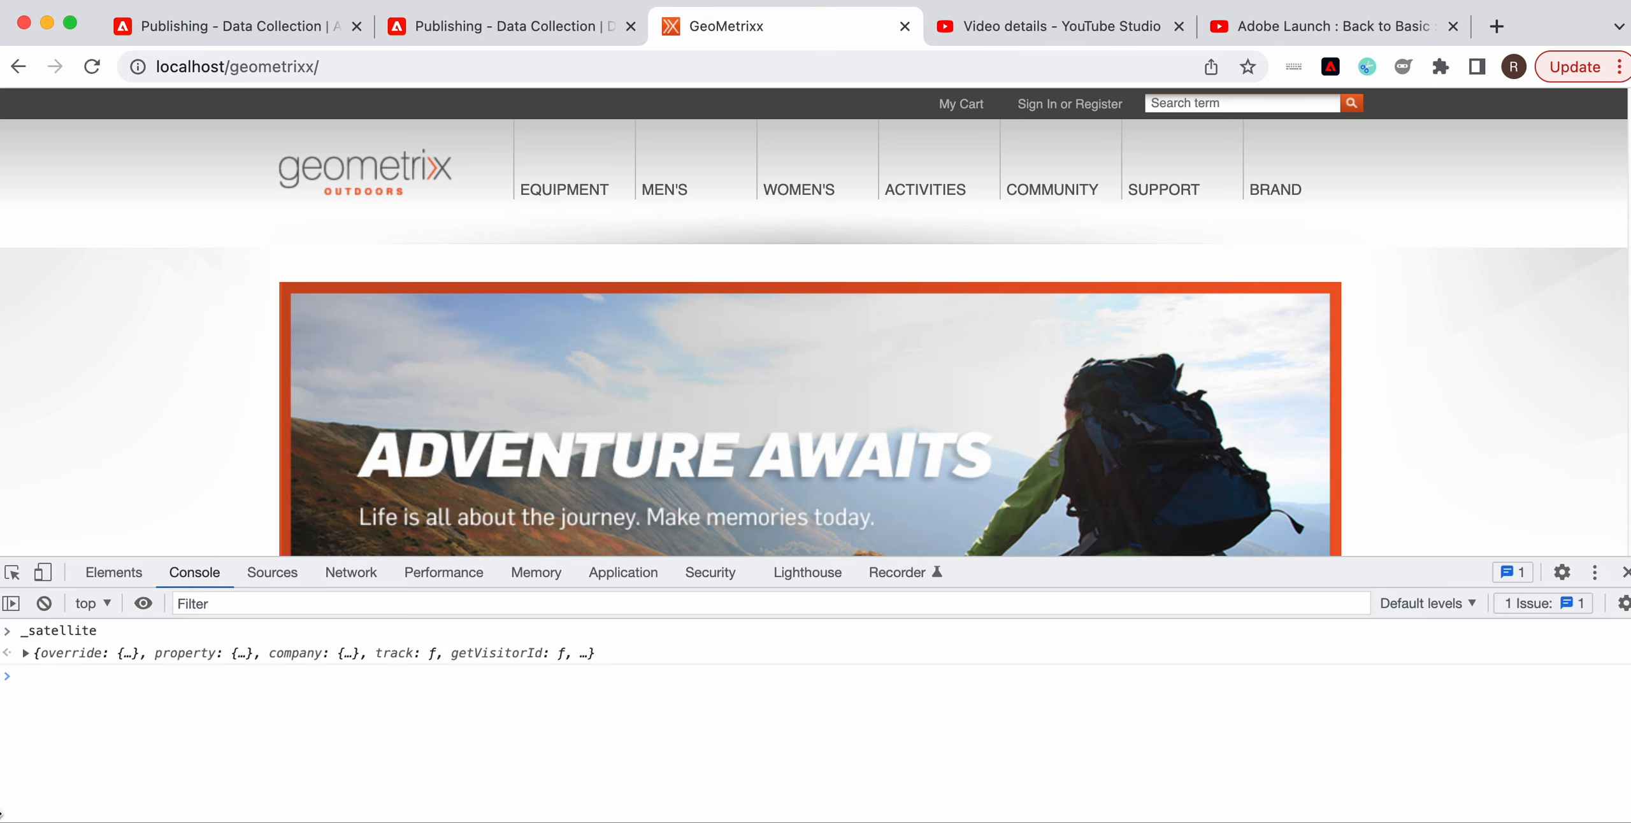
pyautogui.click(25, 653)
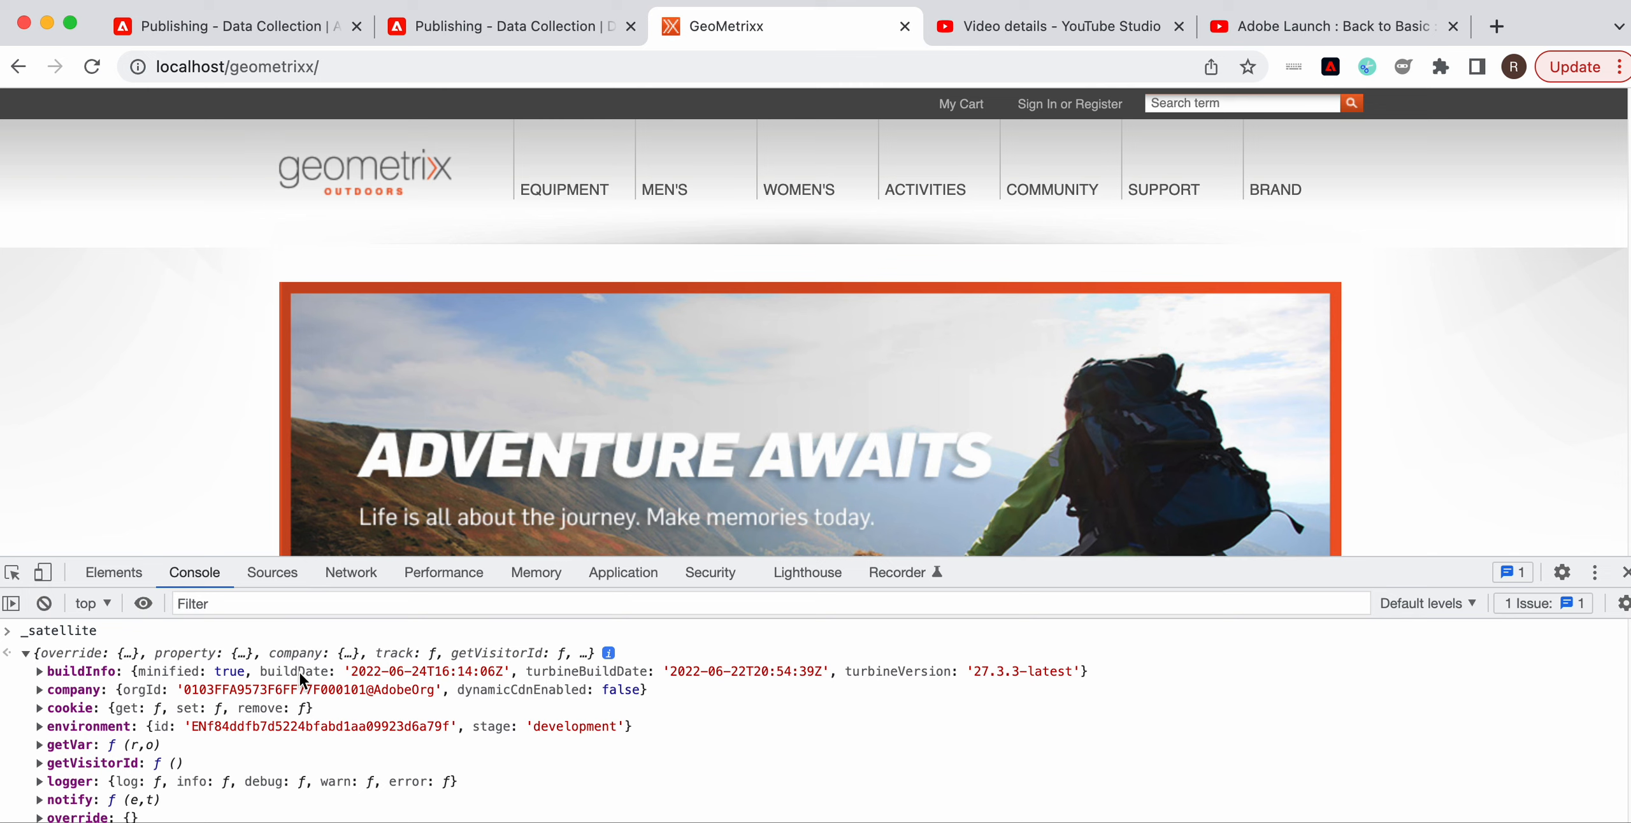
pyautogui.click(40, 671)
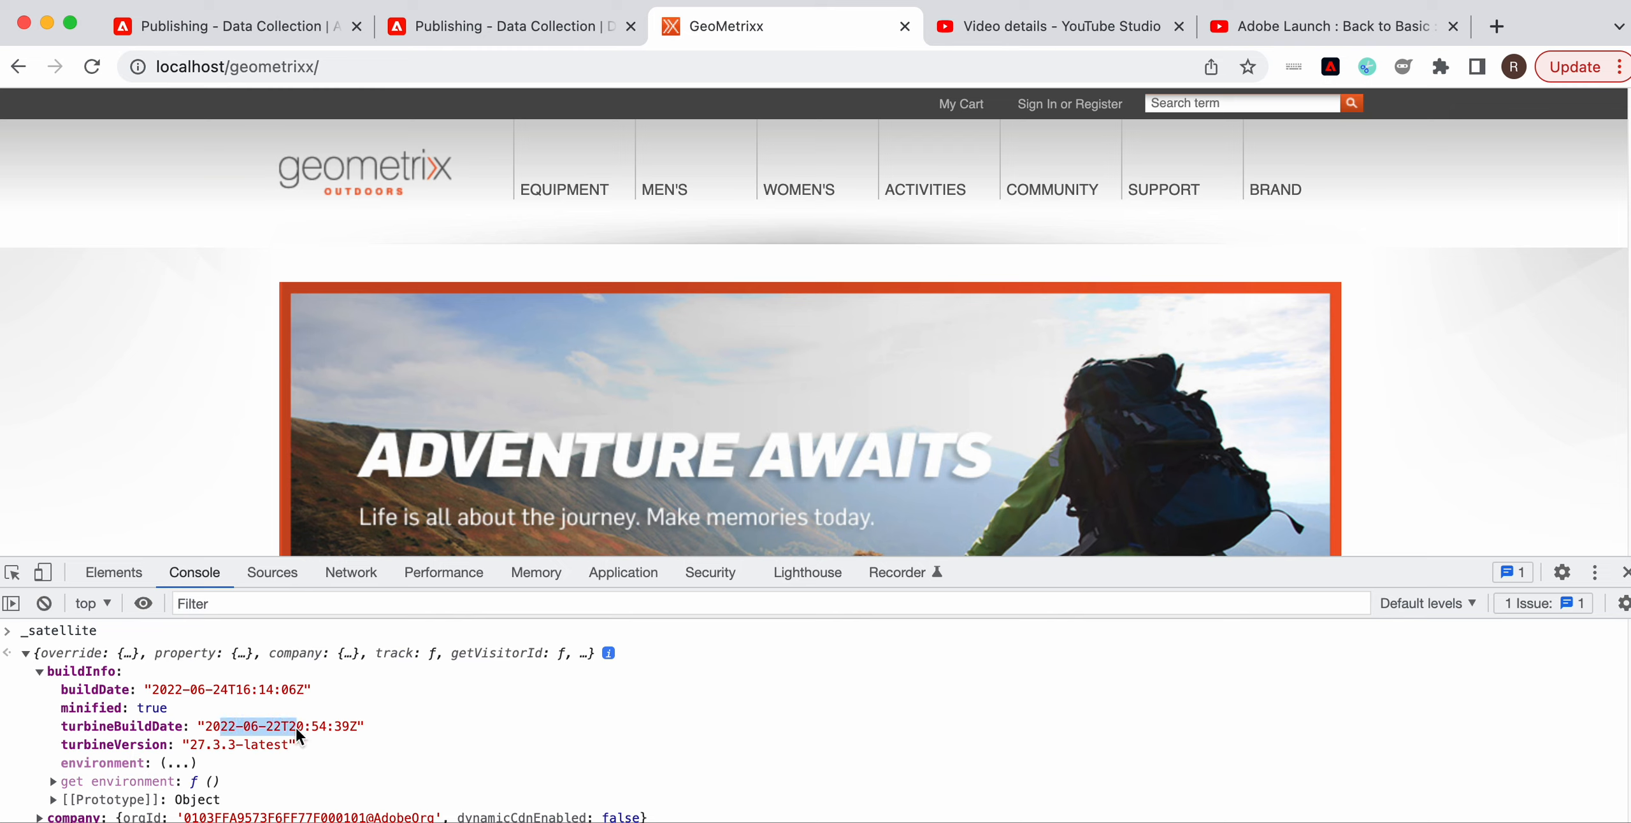
pyautogui.moveTo(353, 733); pyautogui.dragTo(355, 732)
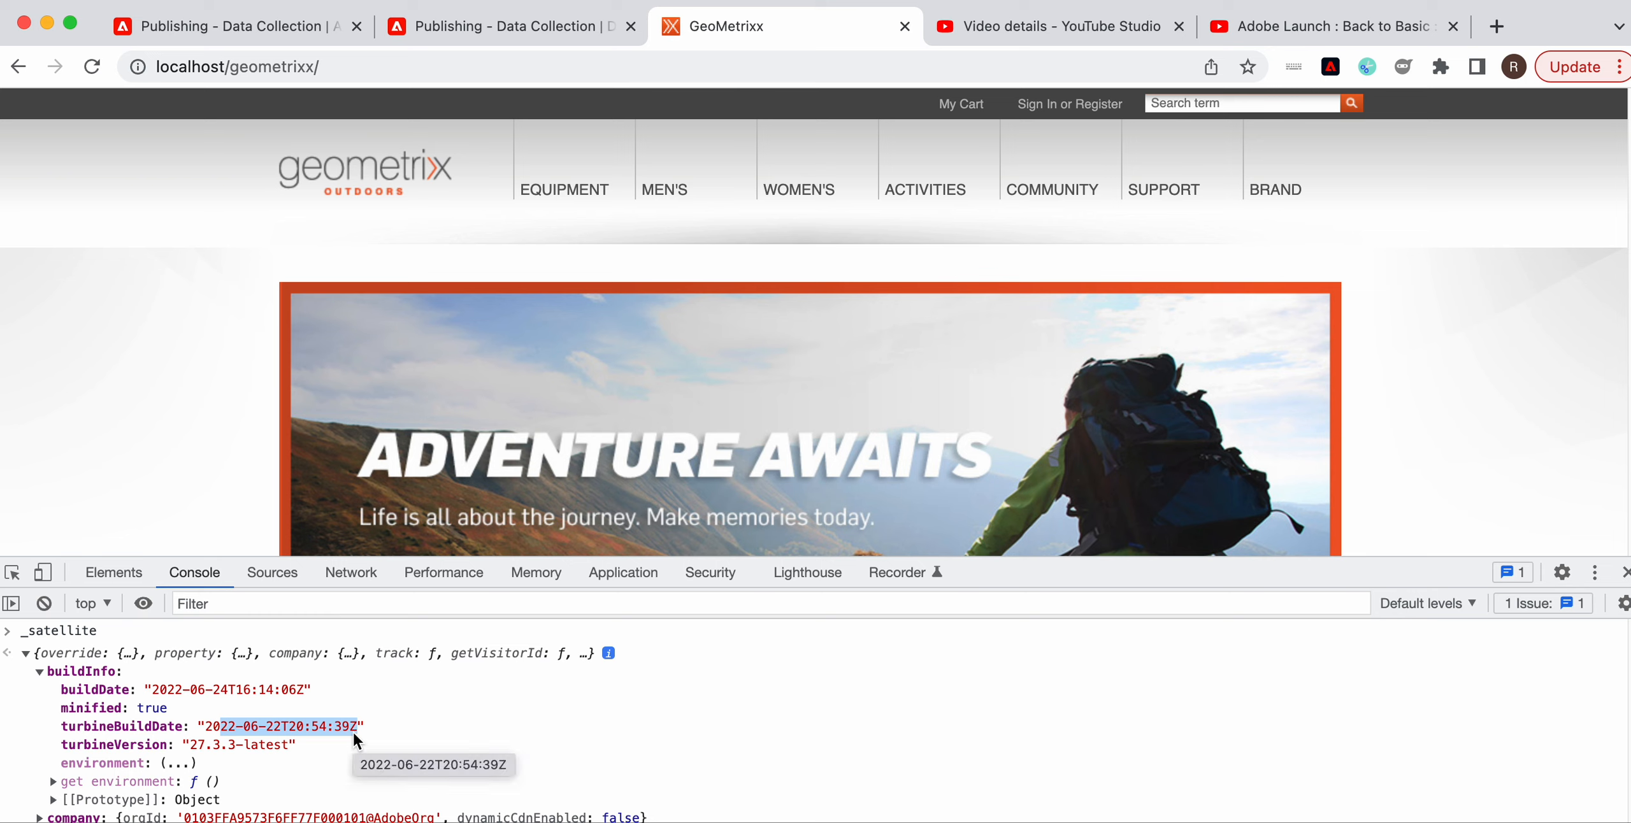